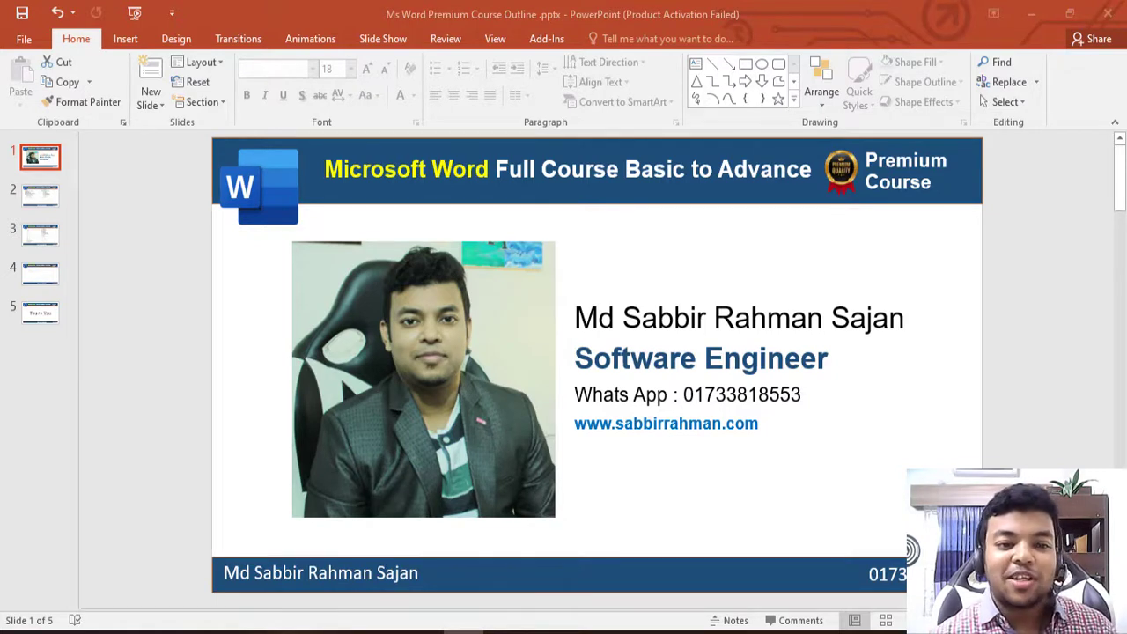
# Show slide 3's course outline, highlight the Wrap Text topic, then switch to the Word document
pyautogui.click(40, 234)
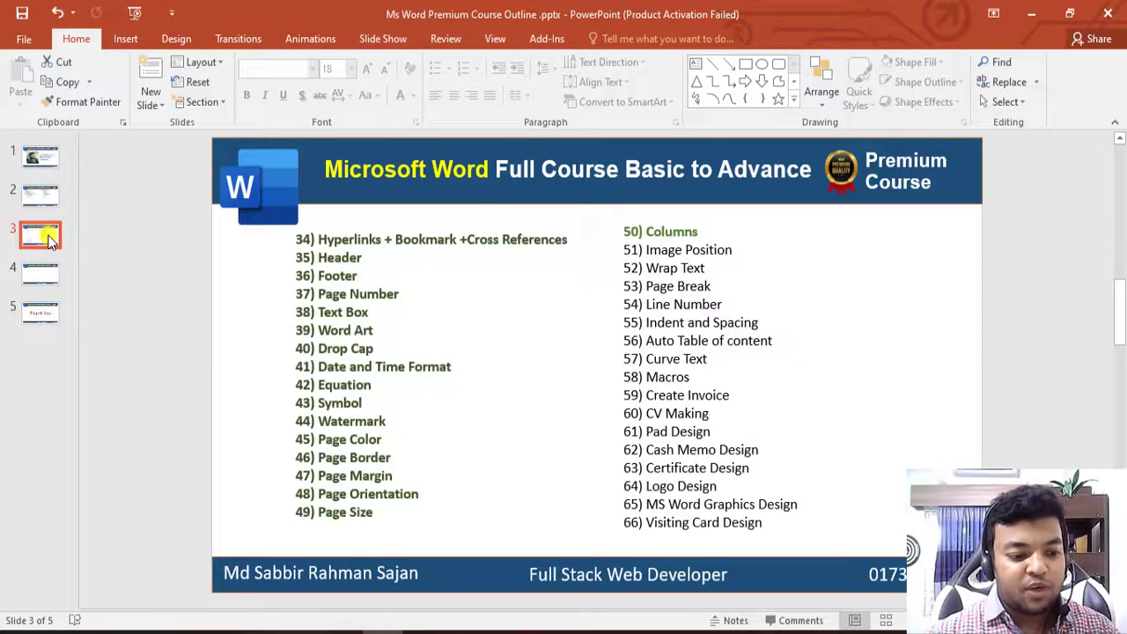
pyautogui.click(652, 266)
pyautogui.moveTo(651, 266); pyautogui.dragTo(730, 268)
pyautogui.click(727, 305)
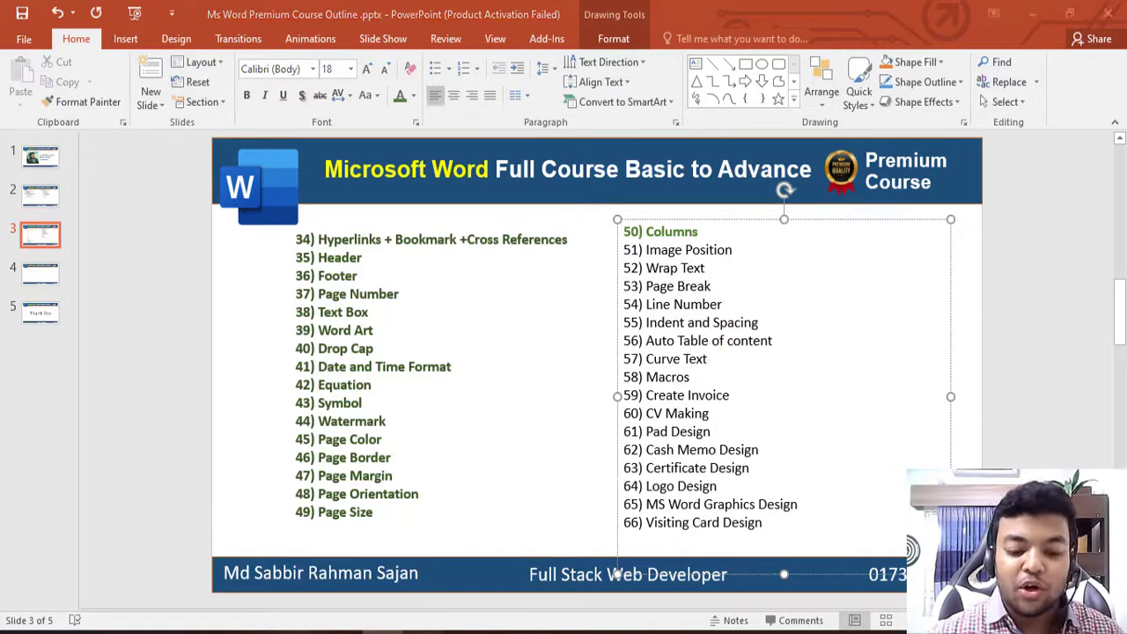
pyautogui.hotkey('alt', 'Tab')
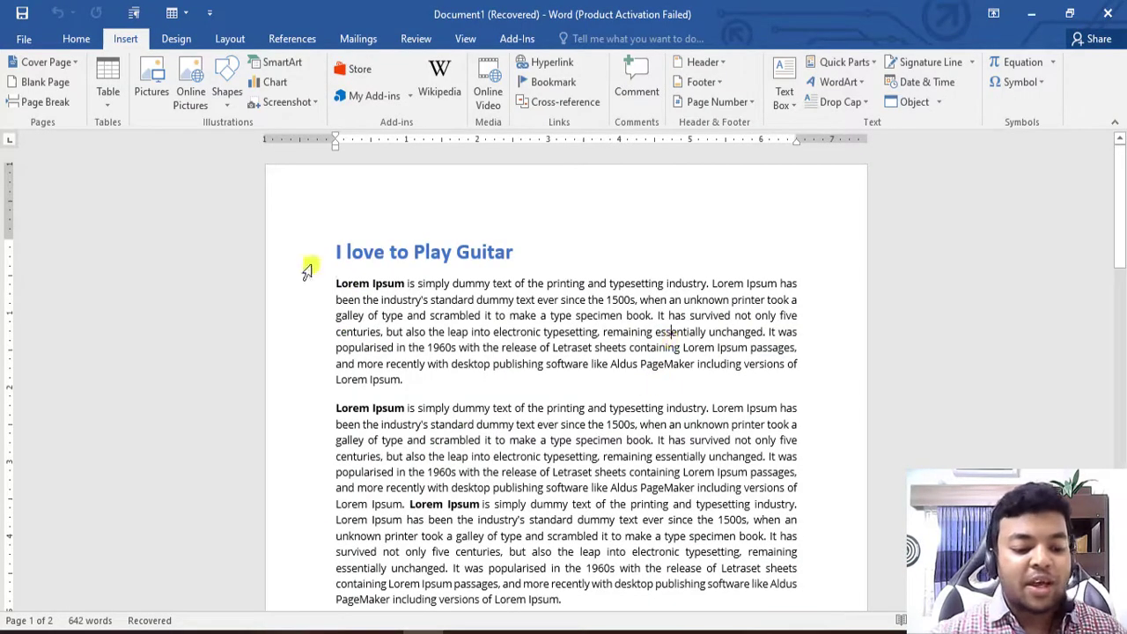
pyautogui.moveTo(333, 252); pyautogui.dragTo(537, 261)
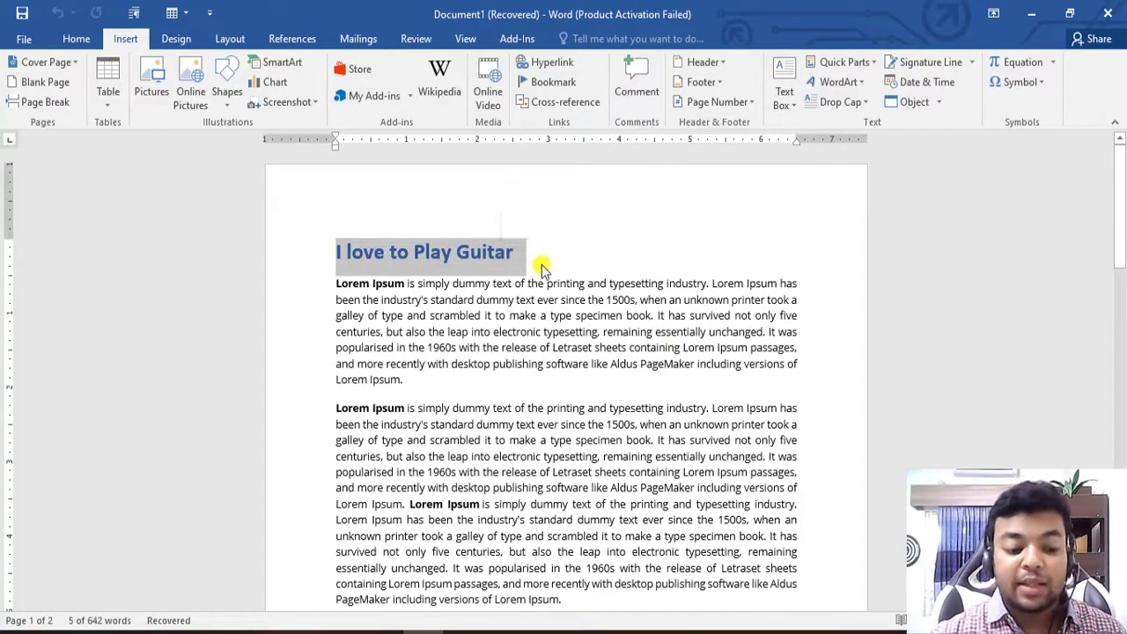
pyautogui.click(540, 264)
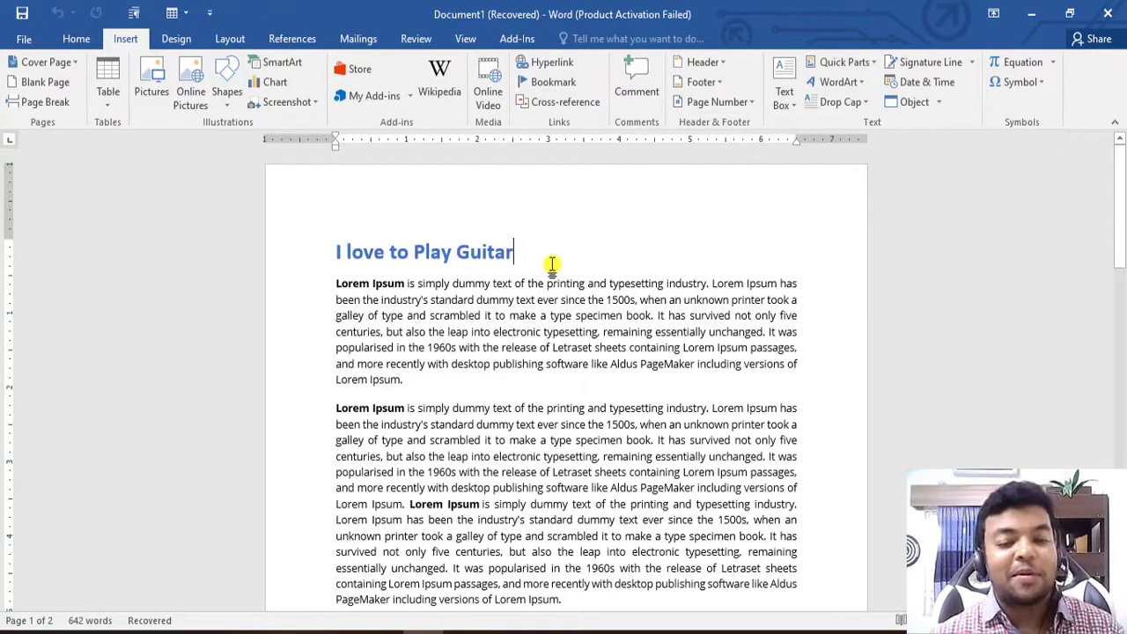
pyautogui.click(405, 286)
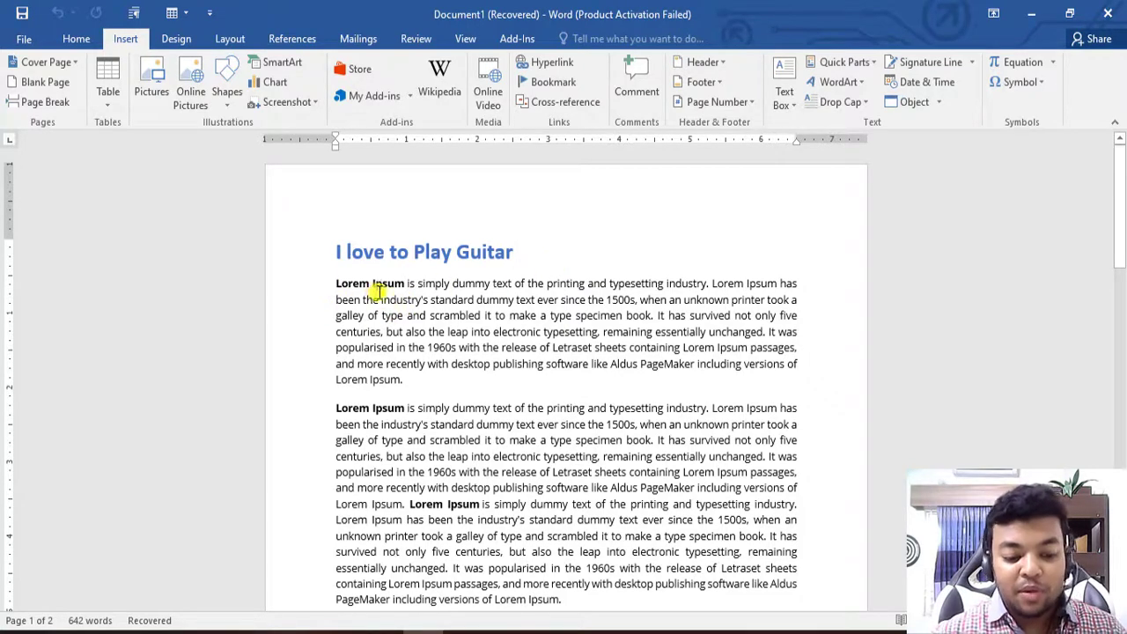
pyautogui.moveTo(368, 287); pyautogui.dragTo(528, 383)
pyautogui.click(525, 384)
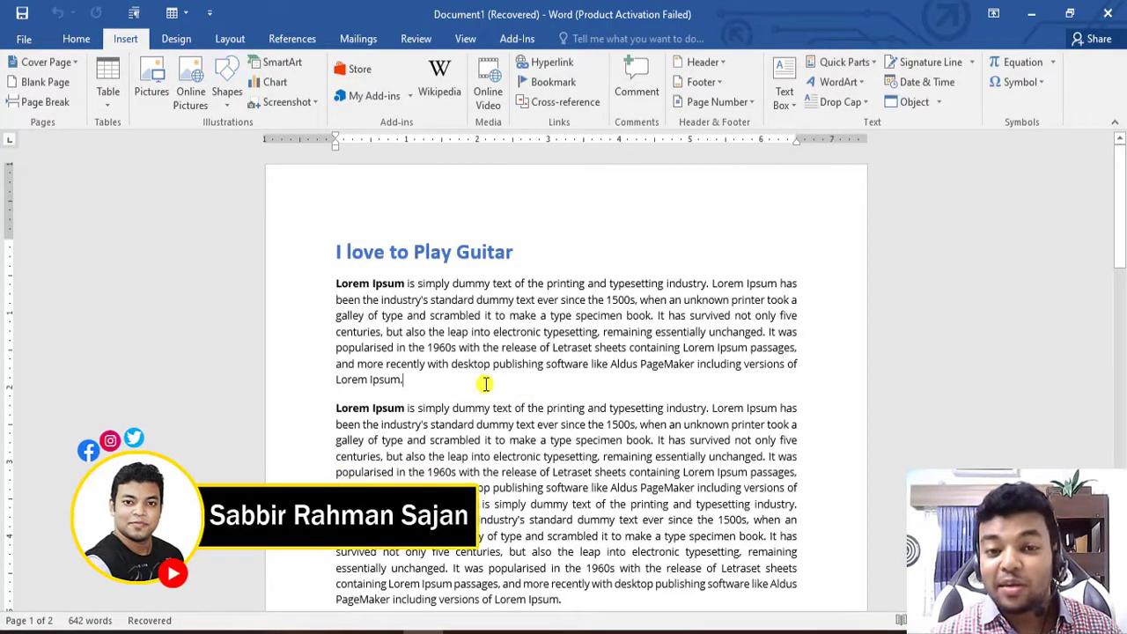
pyautogui.moveTo(406, 379); pyautogui.dragTo(337, 282)
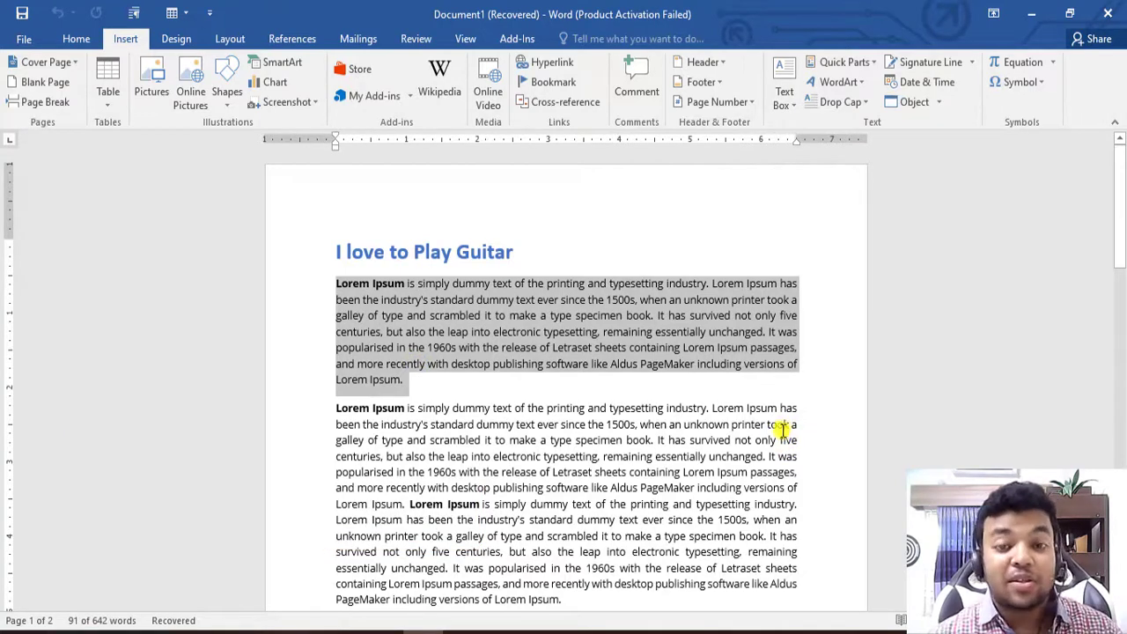
pyautogui.click(671, 433)
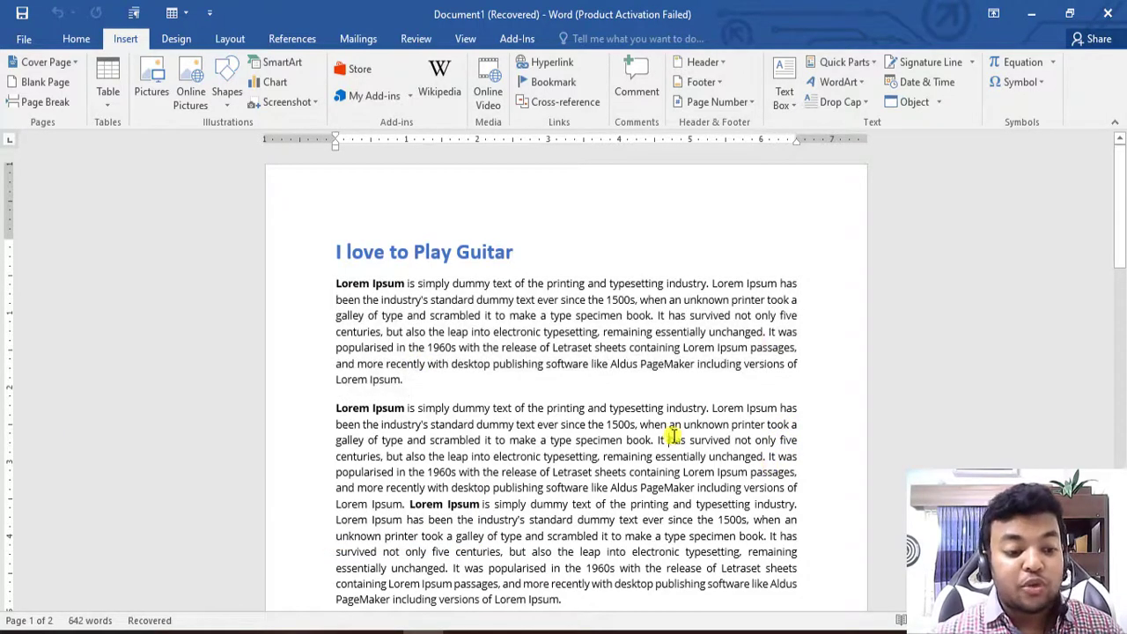
# Insert the rockstar.png guitarist picture from the Desktop folder into the document
pyautogui.click(151, 84)
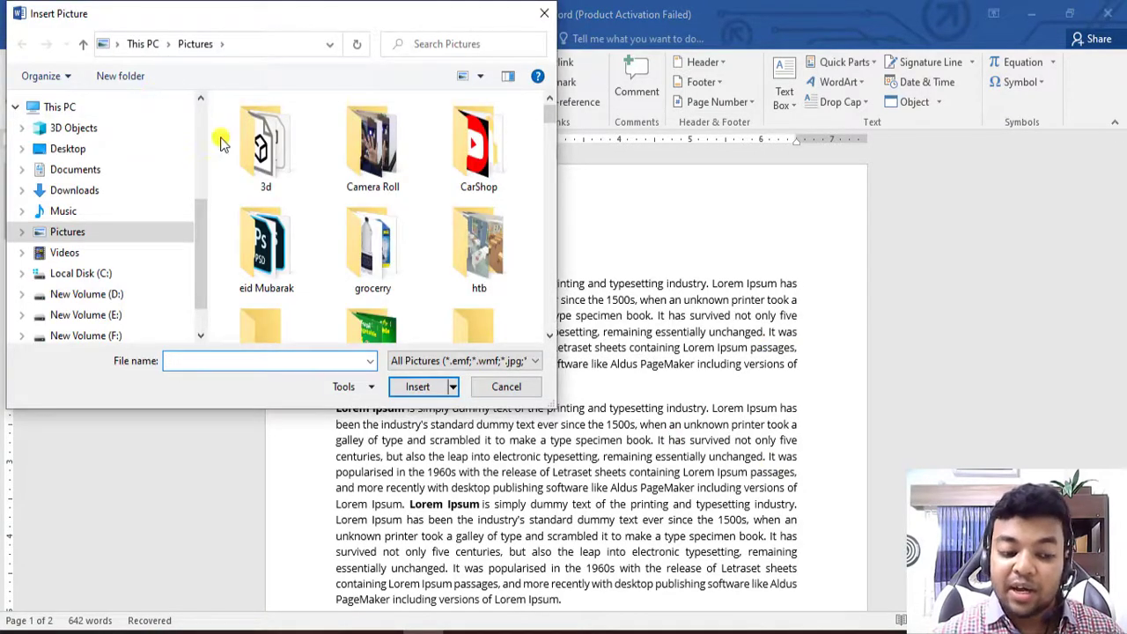
pyautogui.click(56, 192)
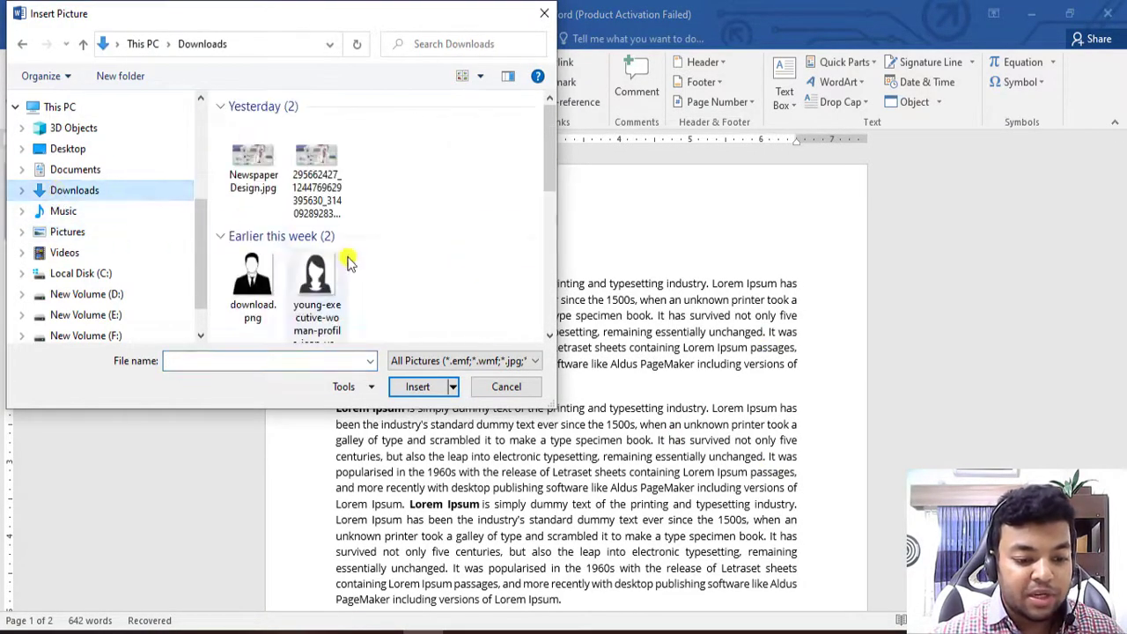
pyautogui.click(62, 167)
pyautogui.click(54, 148)
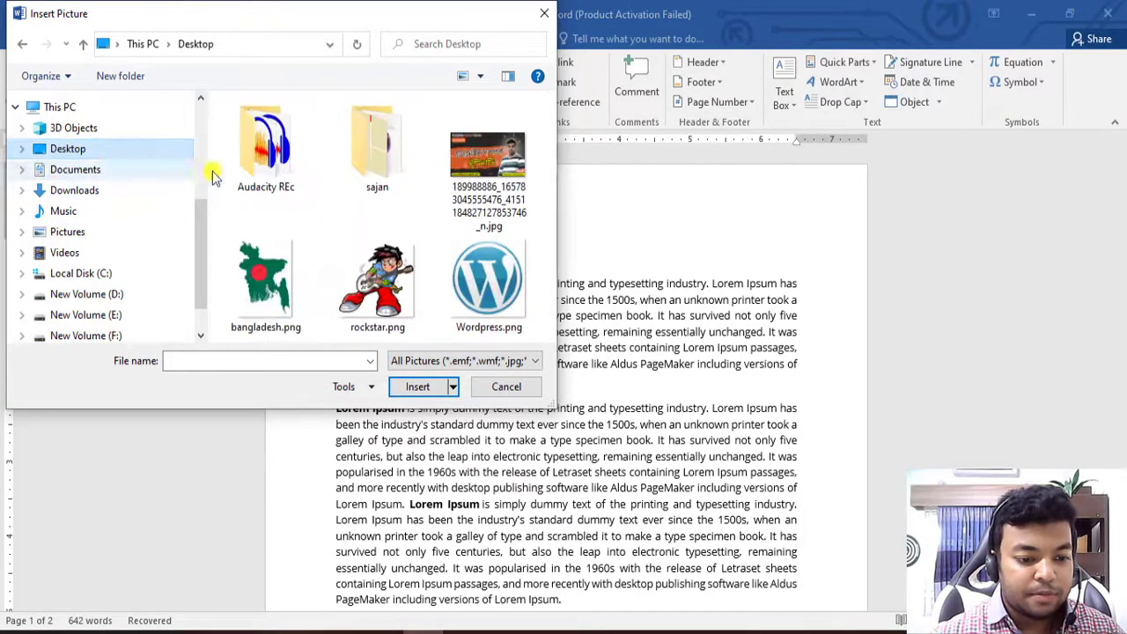
pyautogui.doubleClick(384, 280)
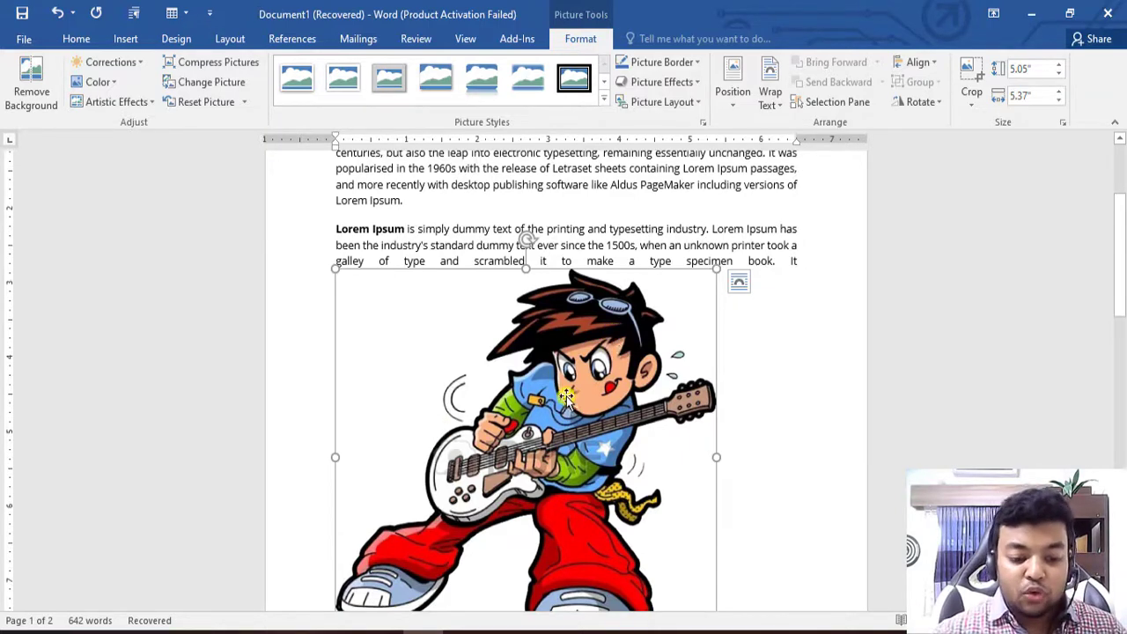
# Position the picture top left with square wrapping and resize it to about 2.24" by 2.38"
pyautogui.scroll(4, 575, 397)
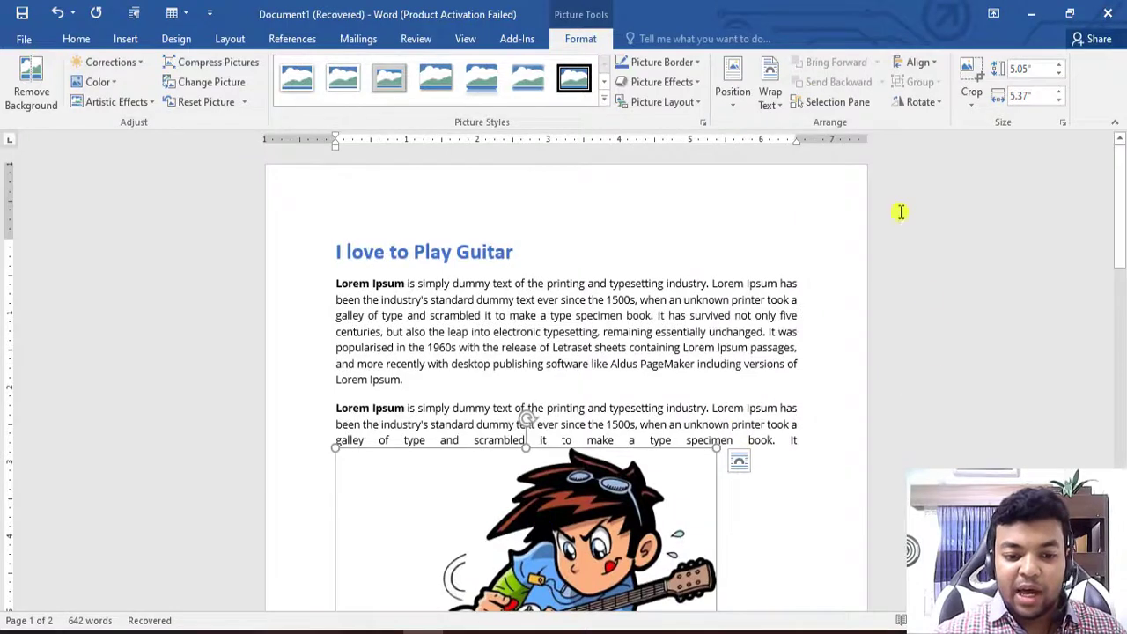
pyautogui.click(738, 104)
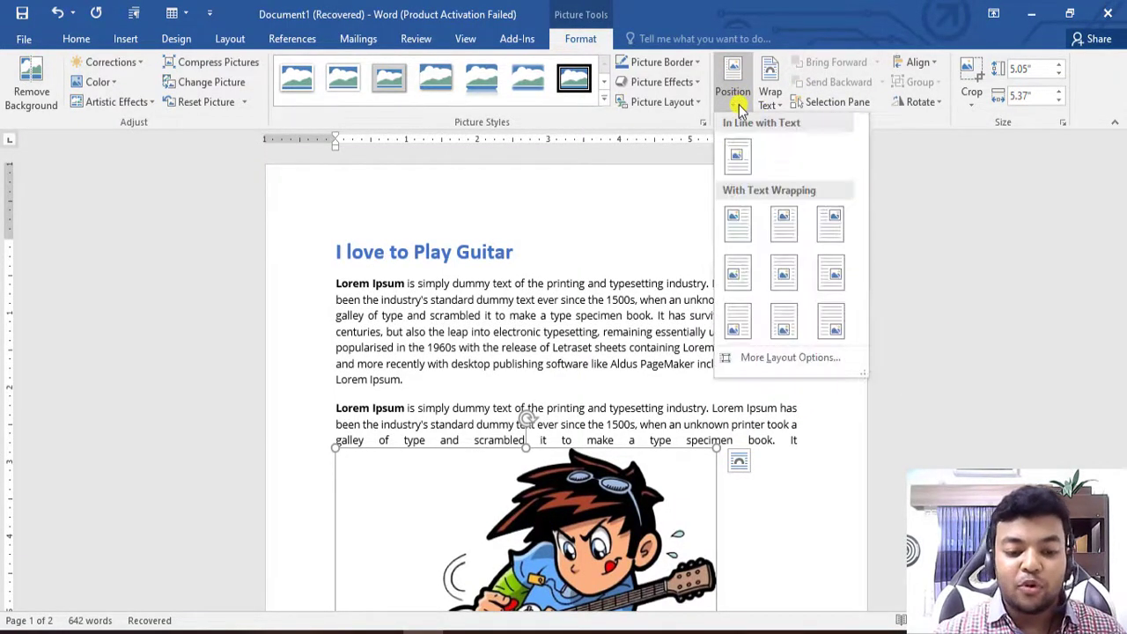
pyautogui.click(735, 229)
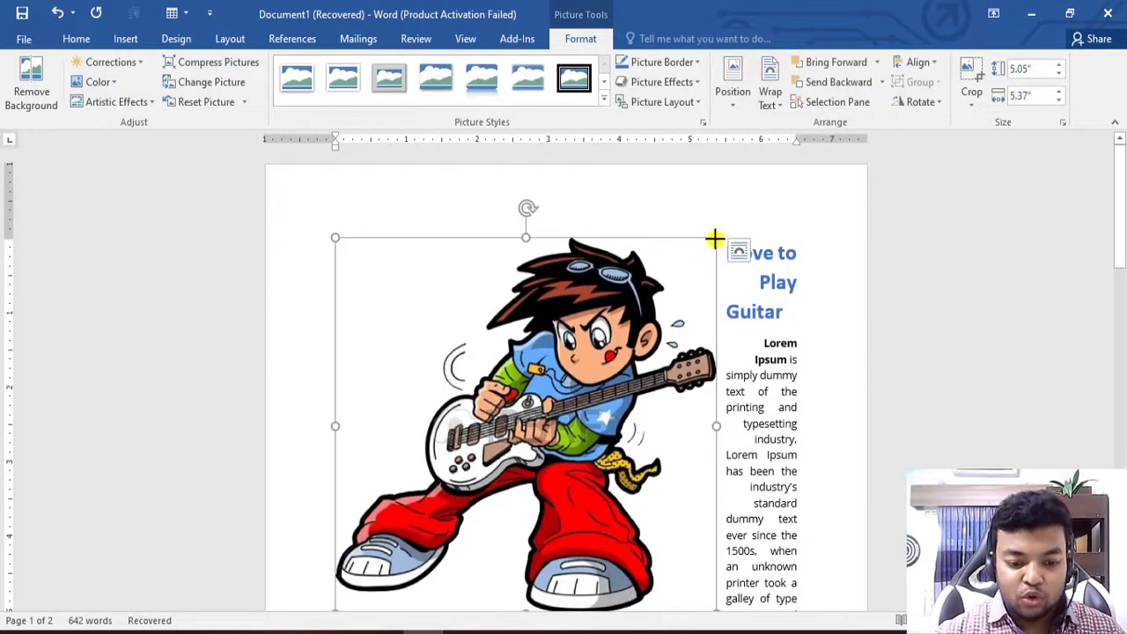
pyautogui.moveTo(714, 238); pyautogui.dragTo(473, 469)
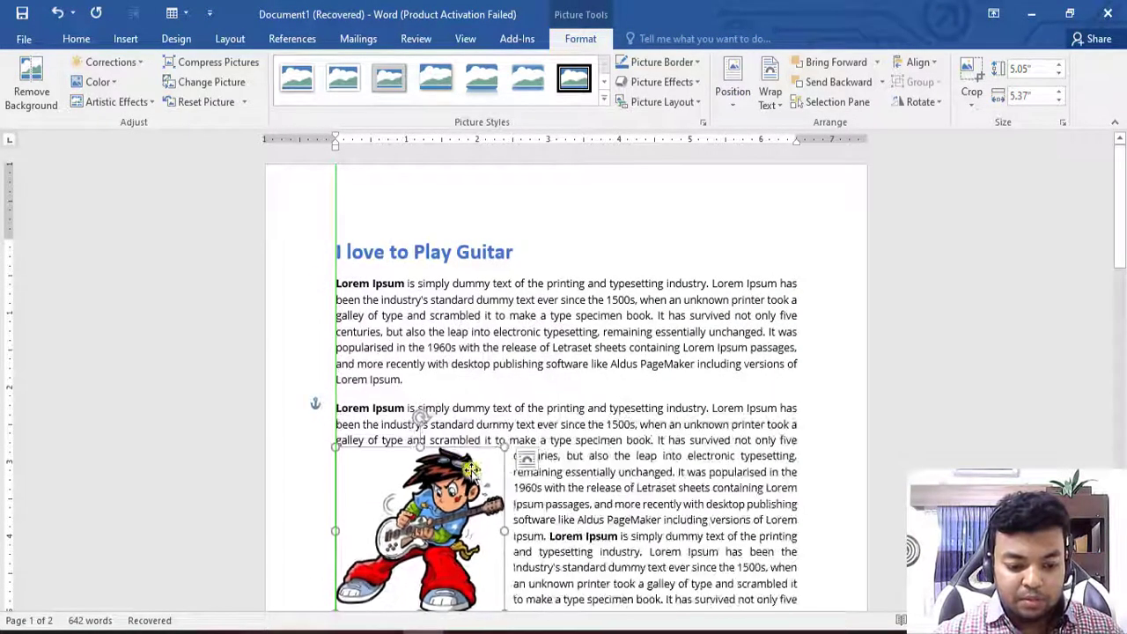
pyautogui.moveTo(472, 469); pyautogui.dragTo(573, 367)
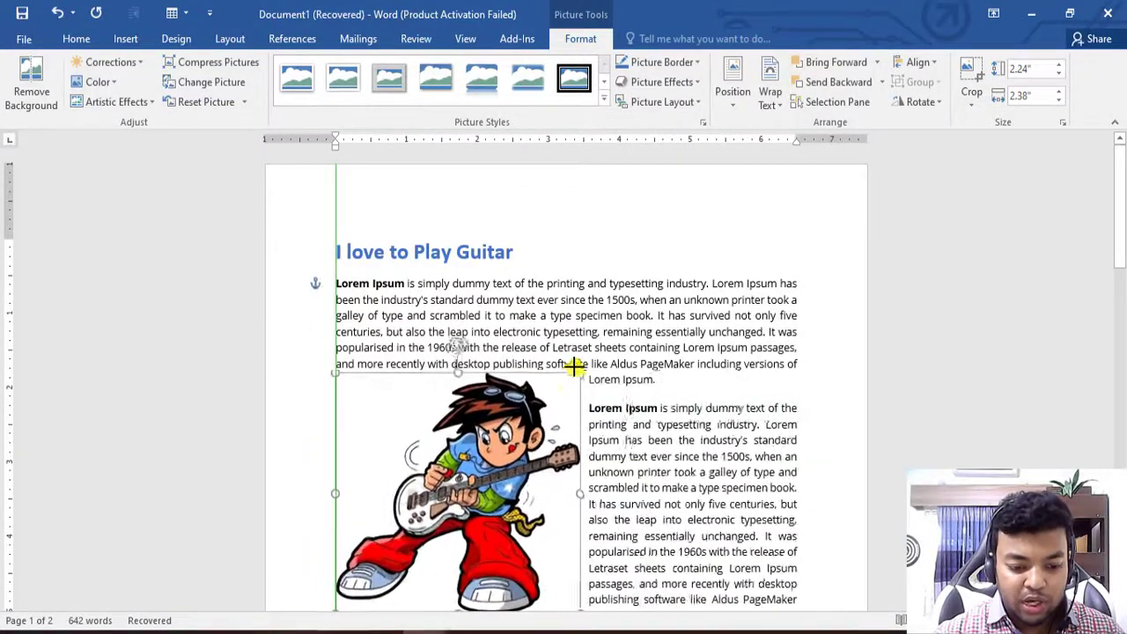
# Centre the picture in the middle of the paragraph with text wrapping both sides
pyautogui.click(732, 83)
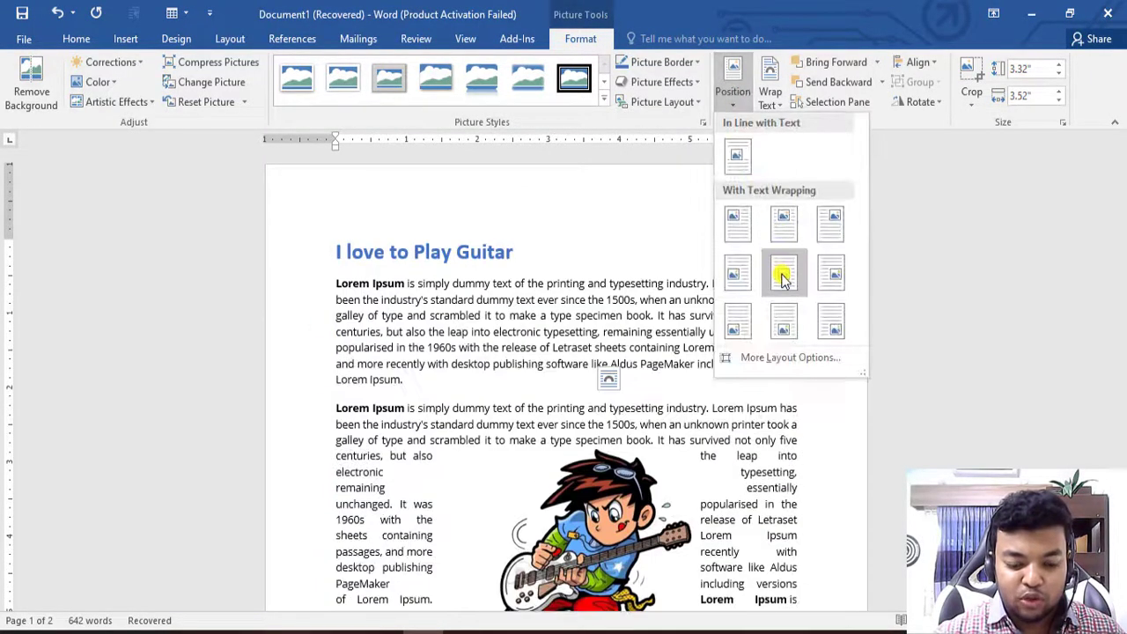
pyautogui.click(783, 276)
pyautogui.scroll(-4, 757, 332)
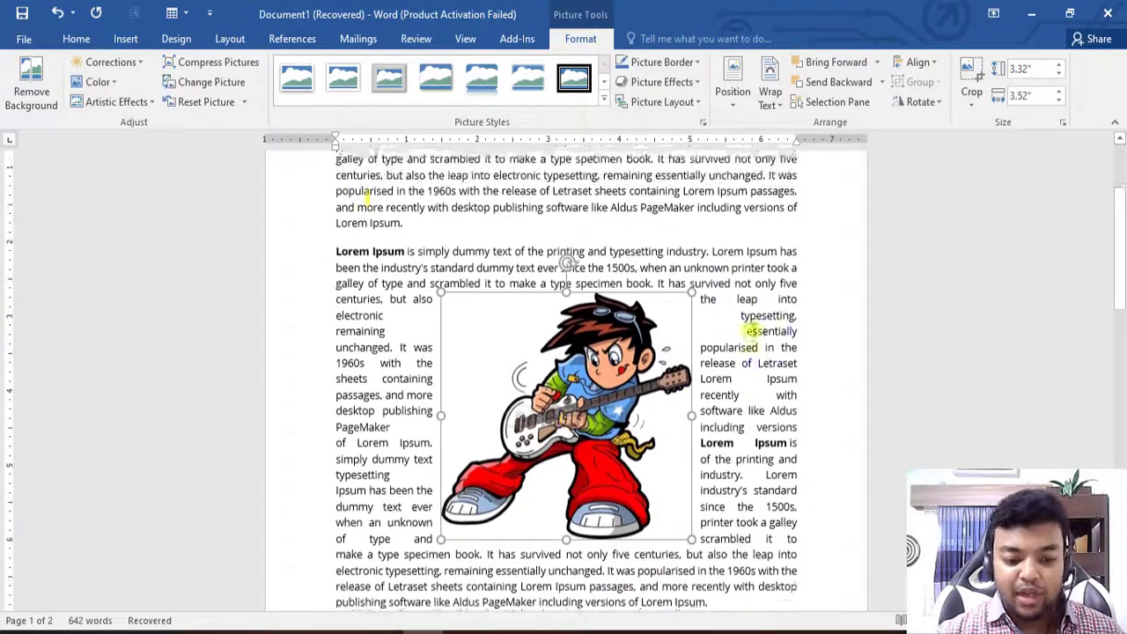
pyautogui.scroll(1, 654, 170)
pyautogui.click(871, 376)
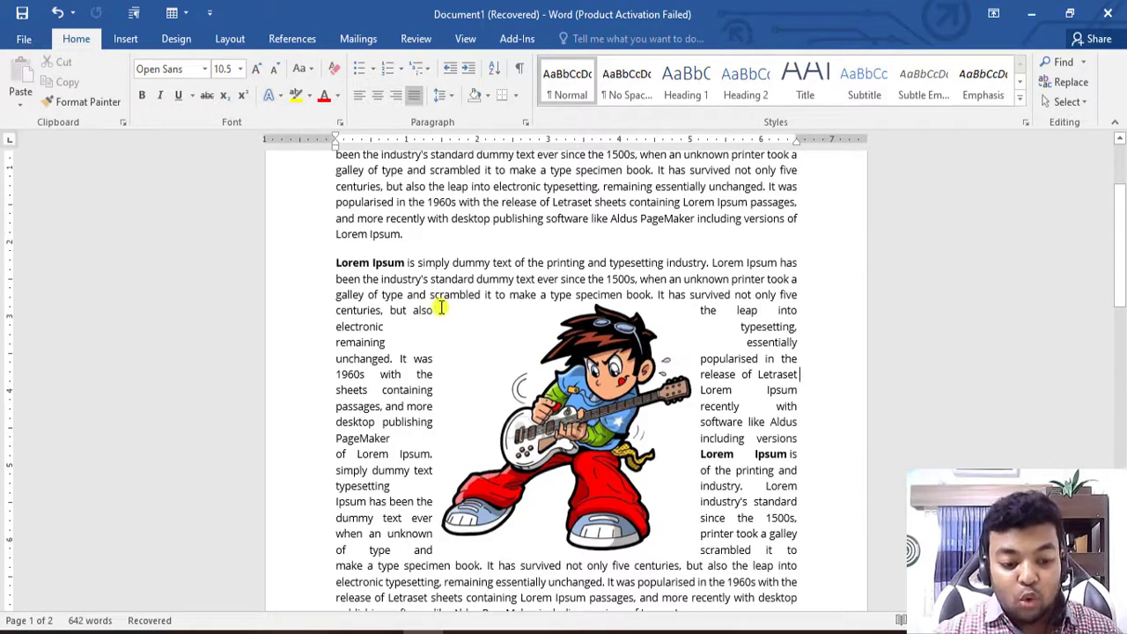
# Move the picture up, enlarge it to 3.5" by 3.72", and set it In Line with Text
pyautogui.click(609, 348)
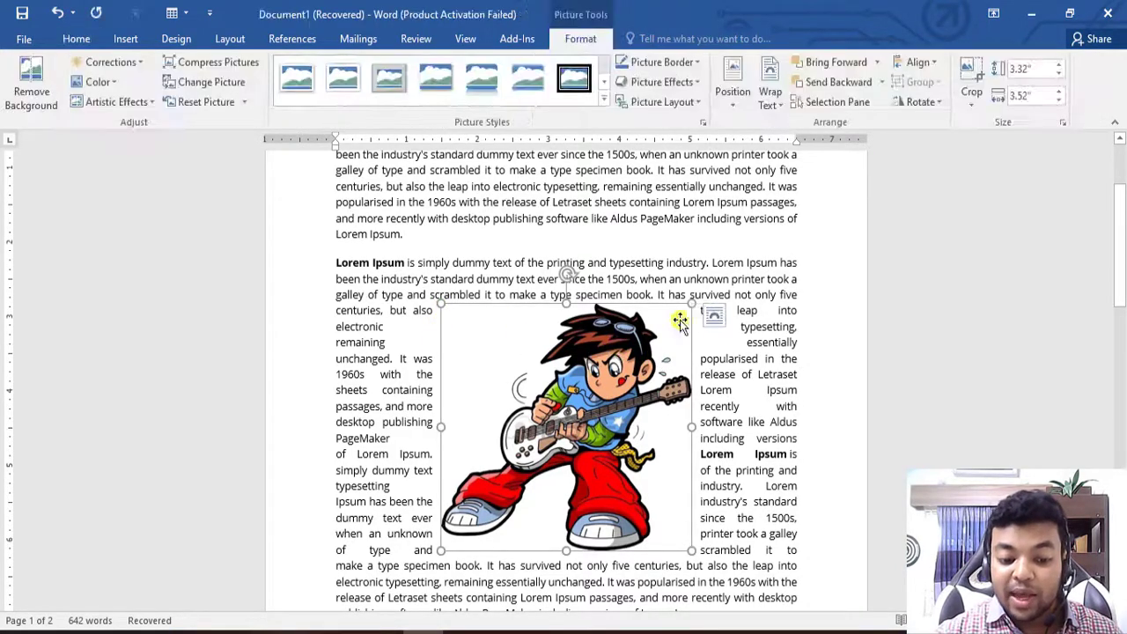
pyautogui.click(910, 344)
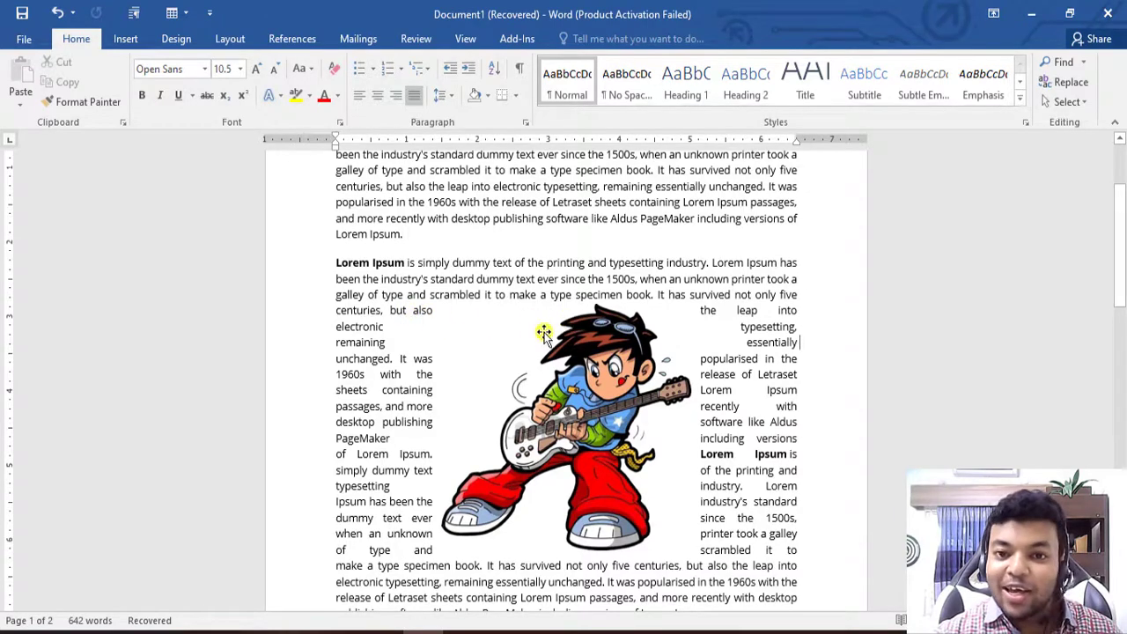
pyautogui.moveTo(616, 404); pyautogui.dragTo(618, 379)
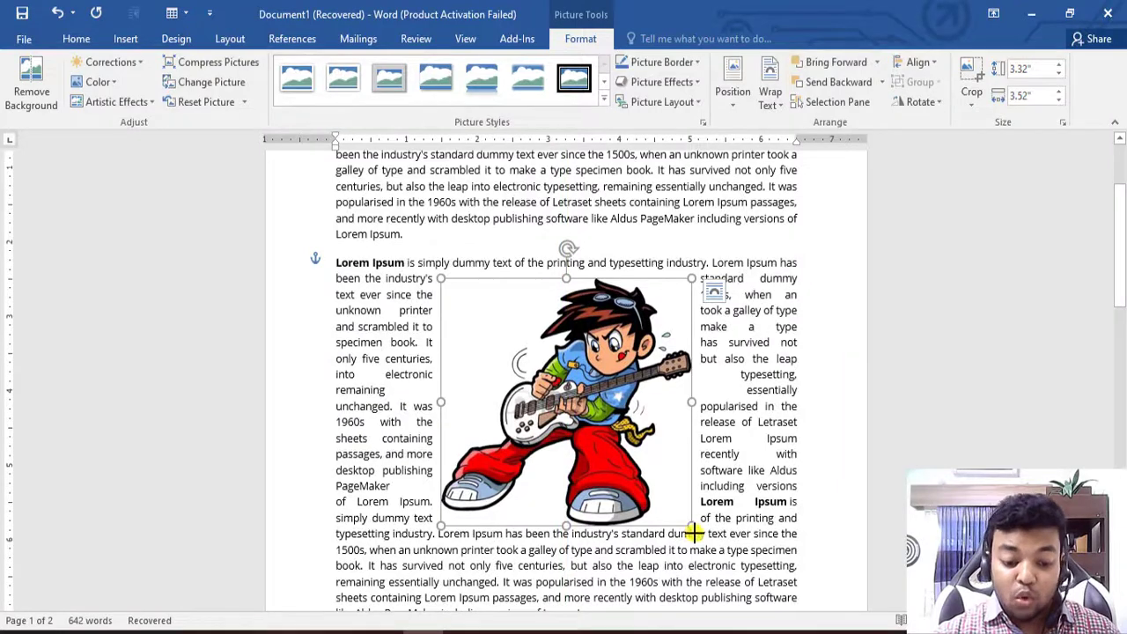
pyautogui.moveTo(693, 533); pyautogui.dragTo(704, 538)
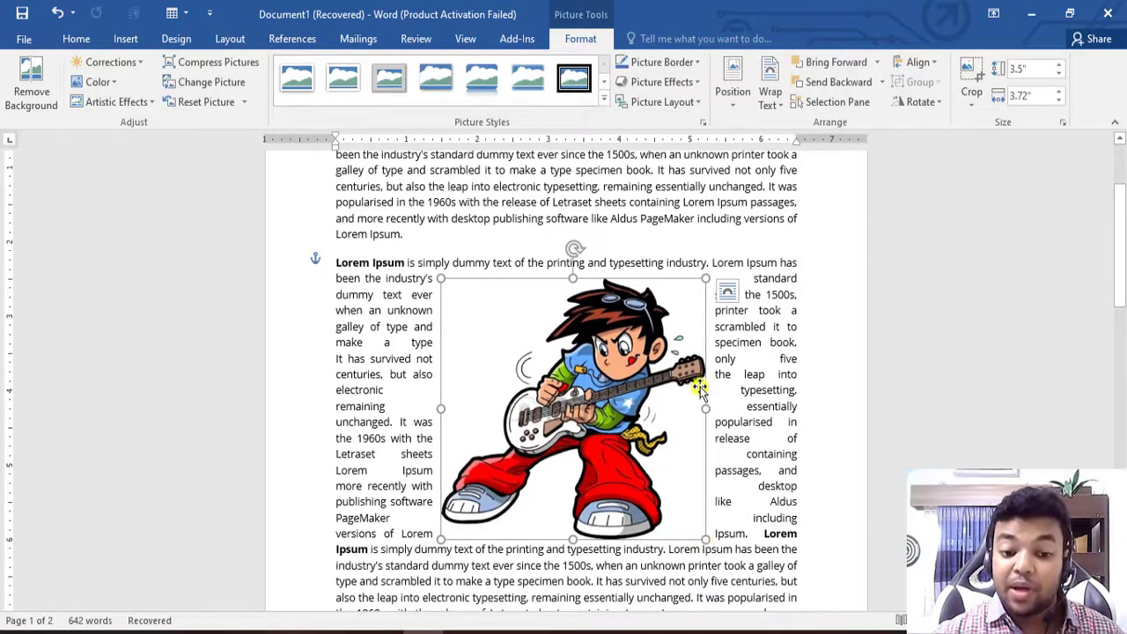
pyautogui.click(771, 102)
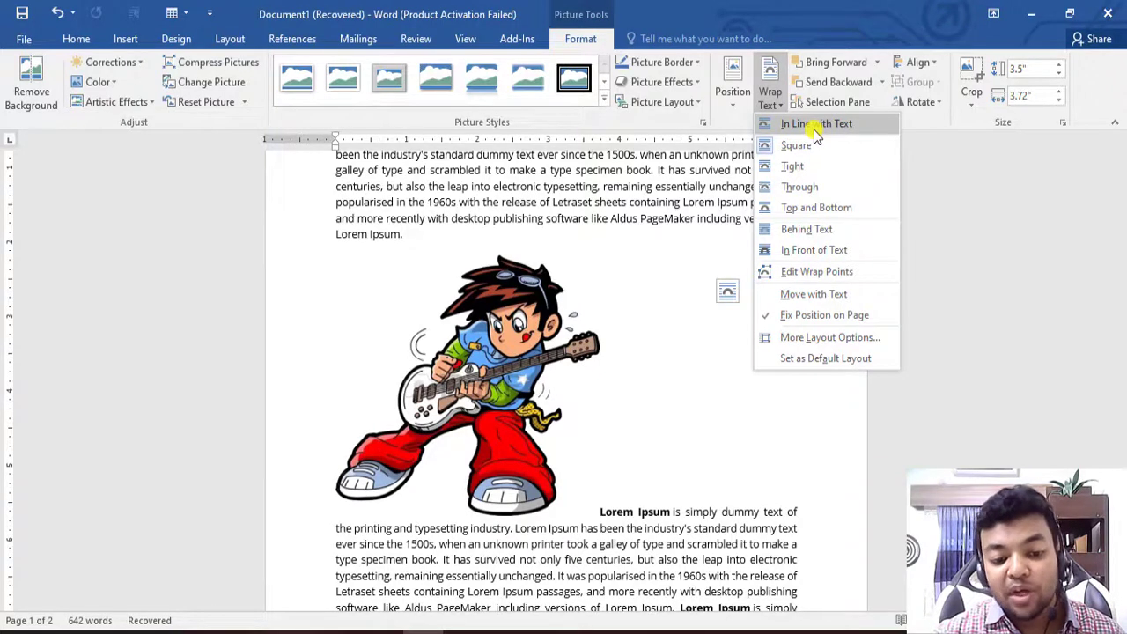
pyautogui.click(814, 130)
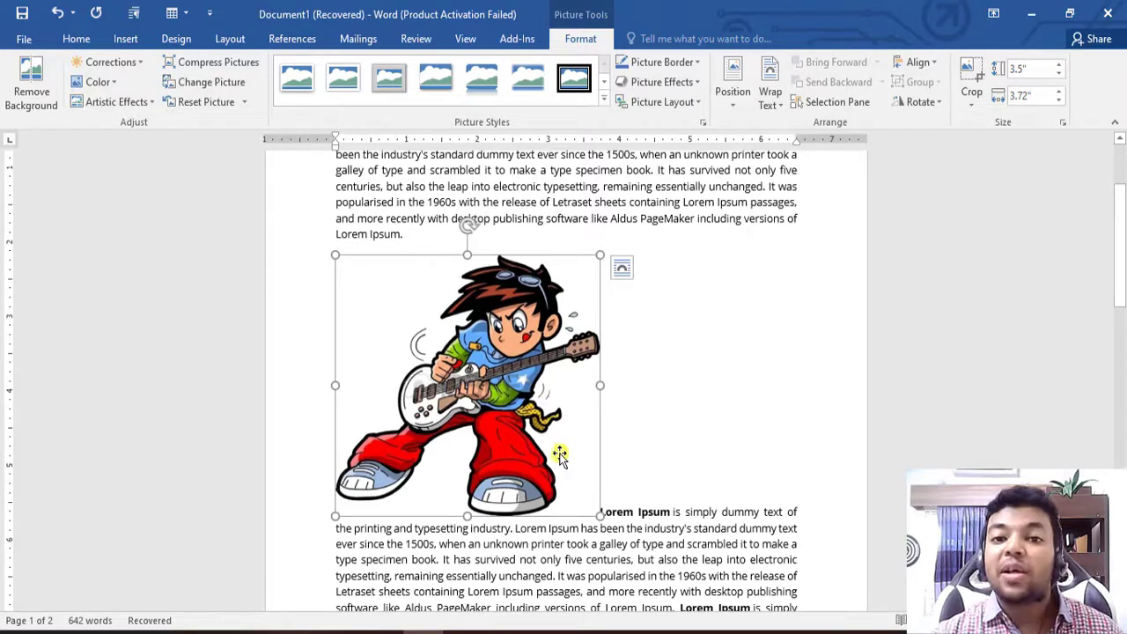
# Try Square wrapping on the picture, then switch it to Top and Bottom wrapping
pyautogui.click(767, 104)
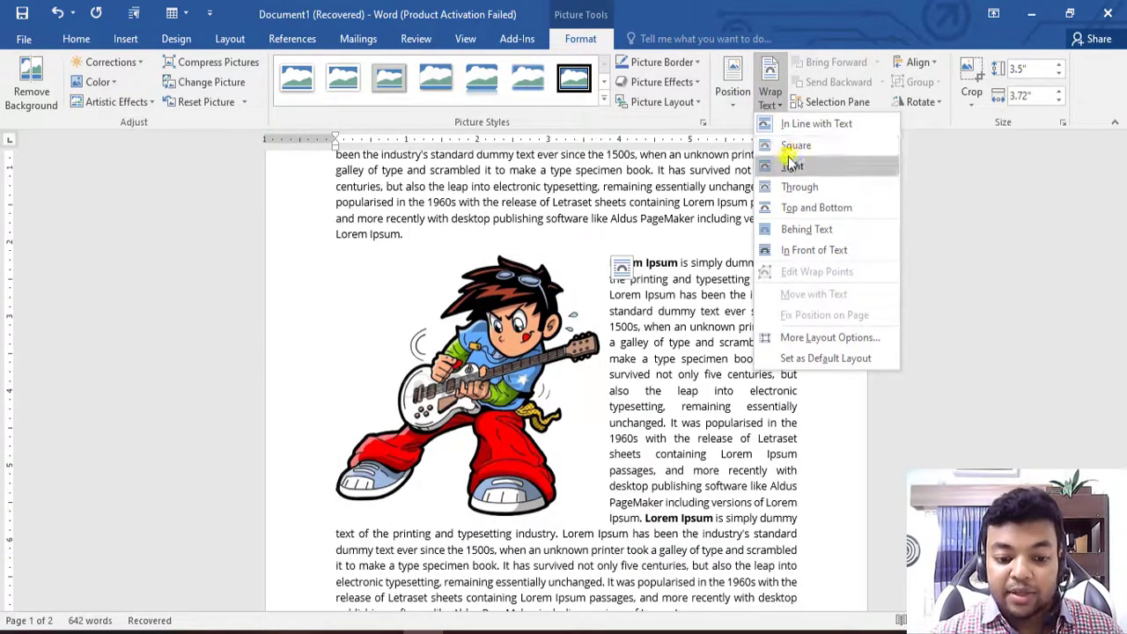
pyautogui.click(793, 147)
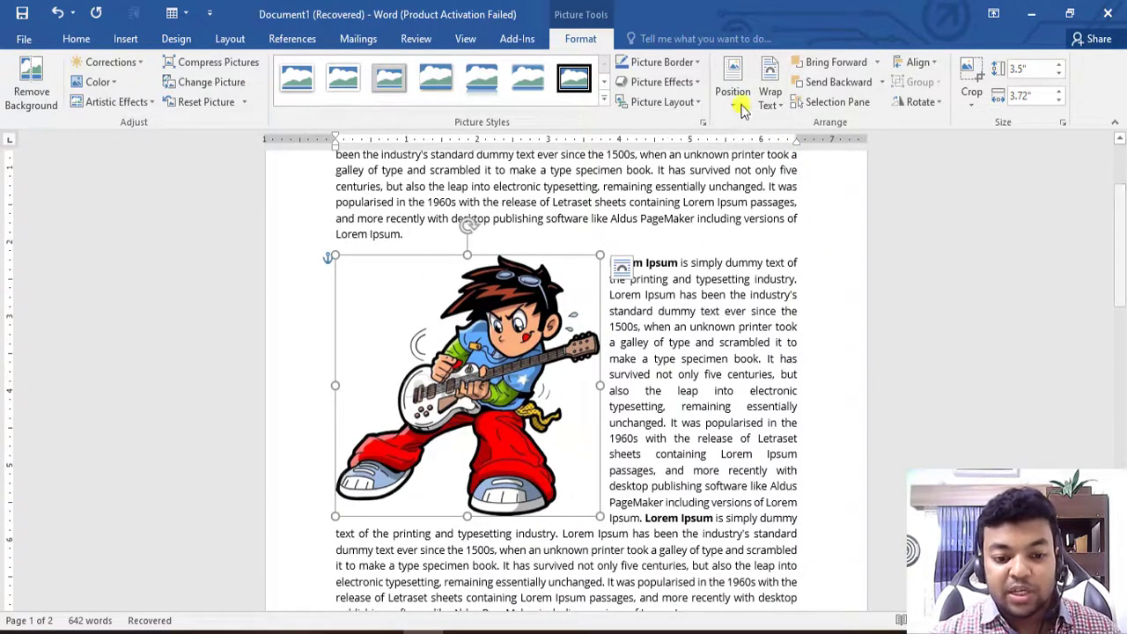
pyautogui.click(775, 101)
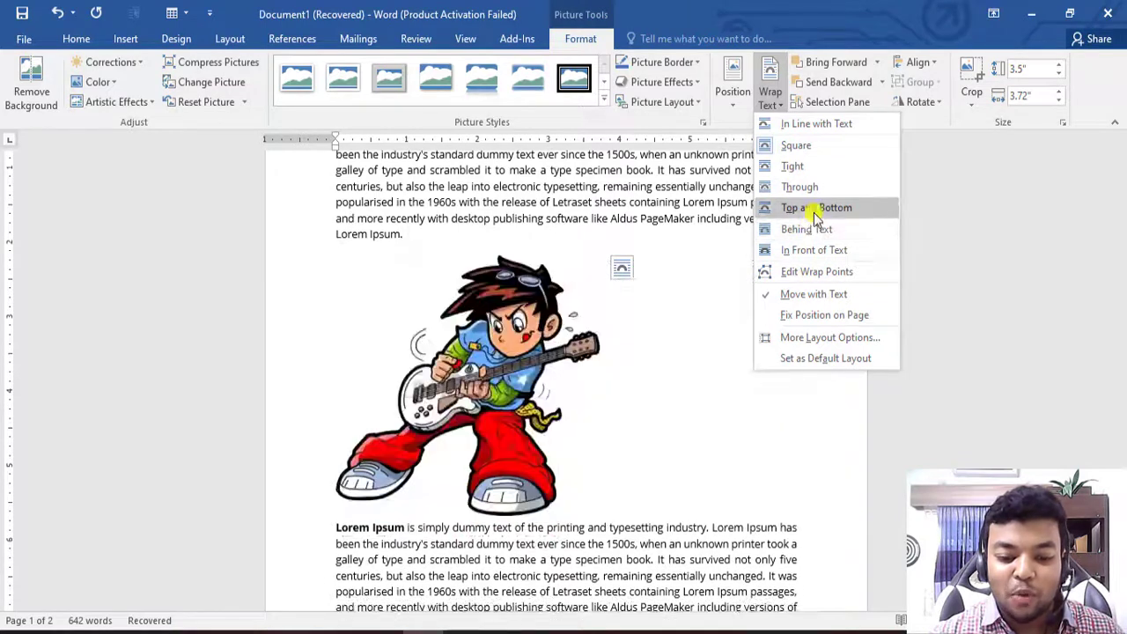
pyautogui.click(812, 212)
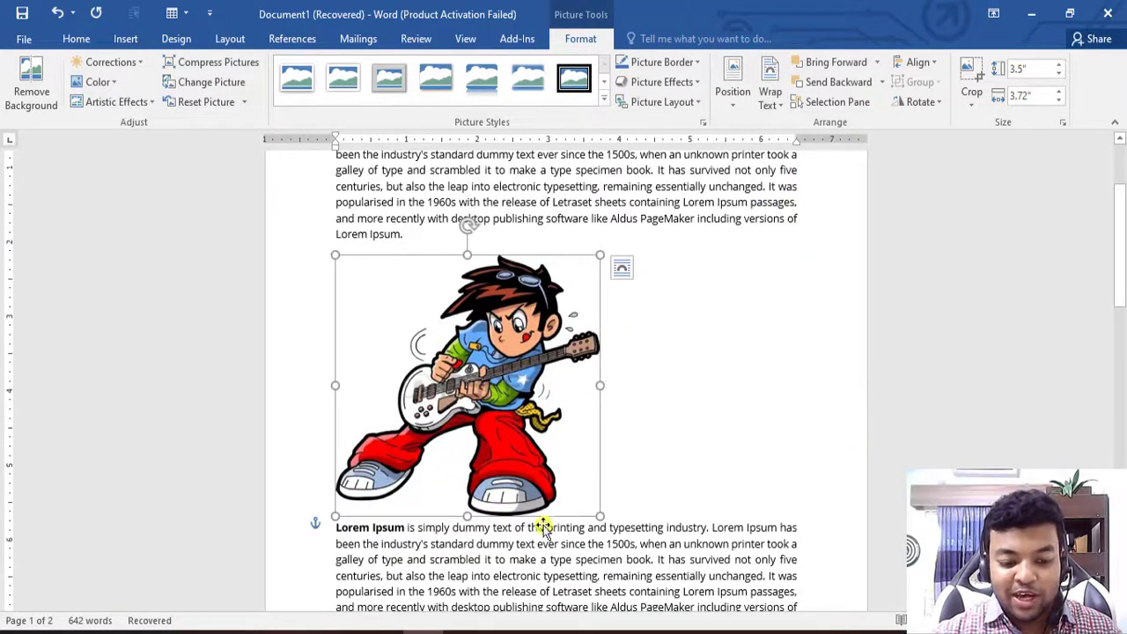
# Set the picture to In Front of Text and drag it over the second paragraph
pyautogui.click(770, 97)
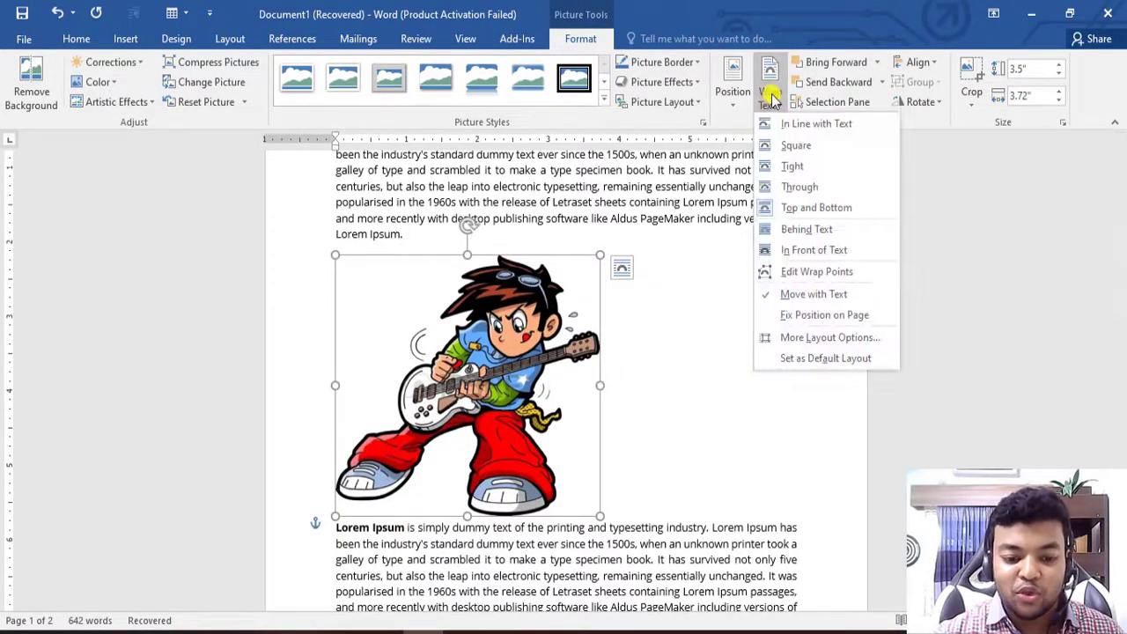
pyautogui.click(812, 251)
pyautogui.moveTo(465, 347)
pyautogui.mouseDown()
pyautogui.moveTo(482, 263)
pyautogui.moveTo(609, 236)
pyautogui.moveTo(616, 465)
pyautogui.mouseUp()
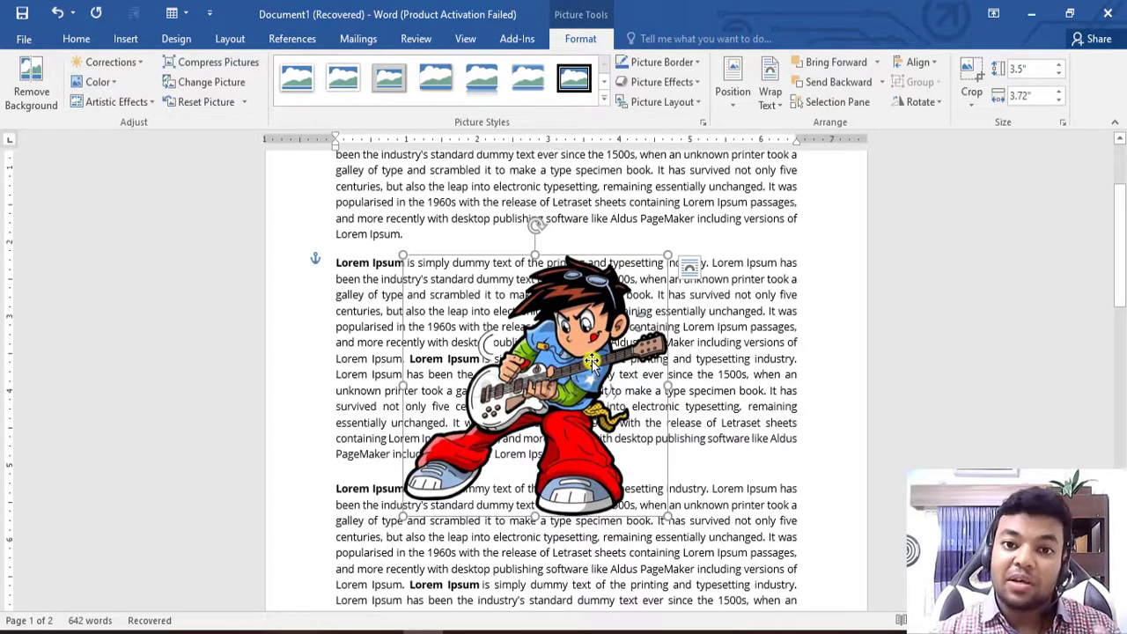
pyautogui.scroll(-1, 581, 374)
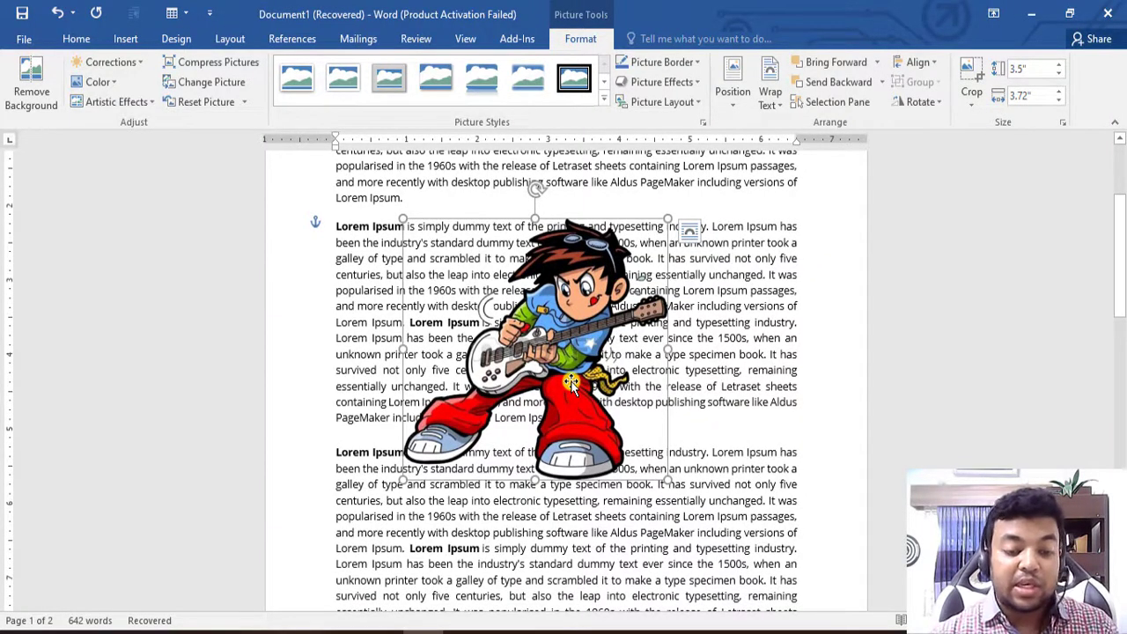
# Set the picture to Behind Text and move it up into the second paragraph
pyautogui.click(762, 104)
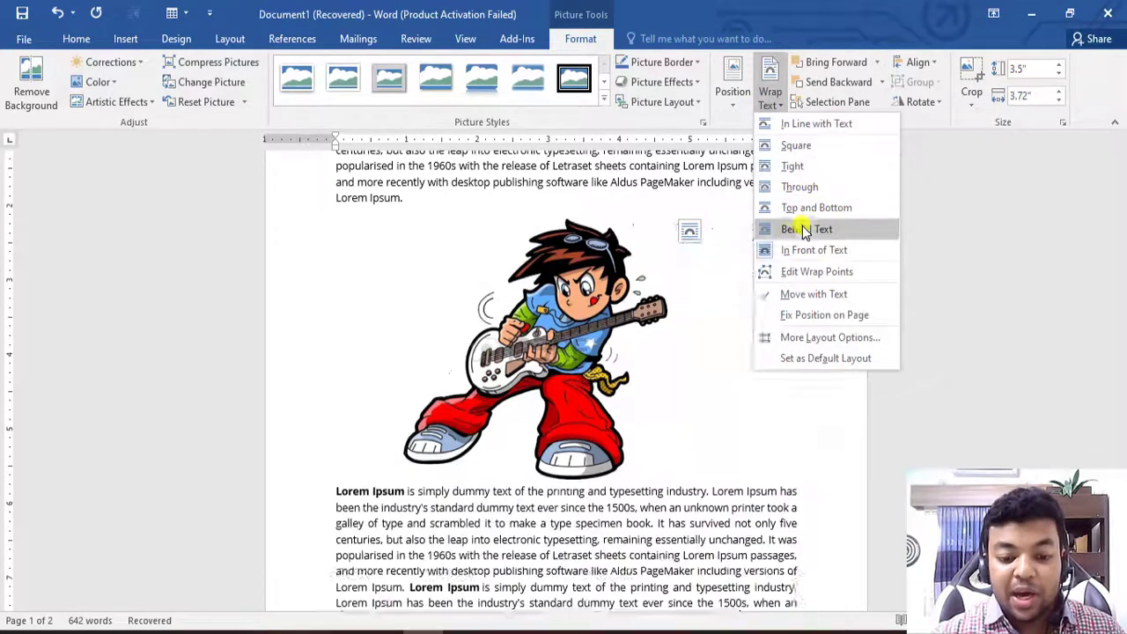
pyautogui.click(795, 230)
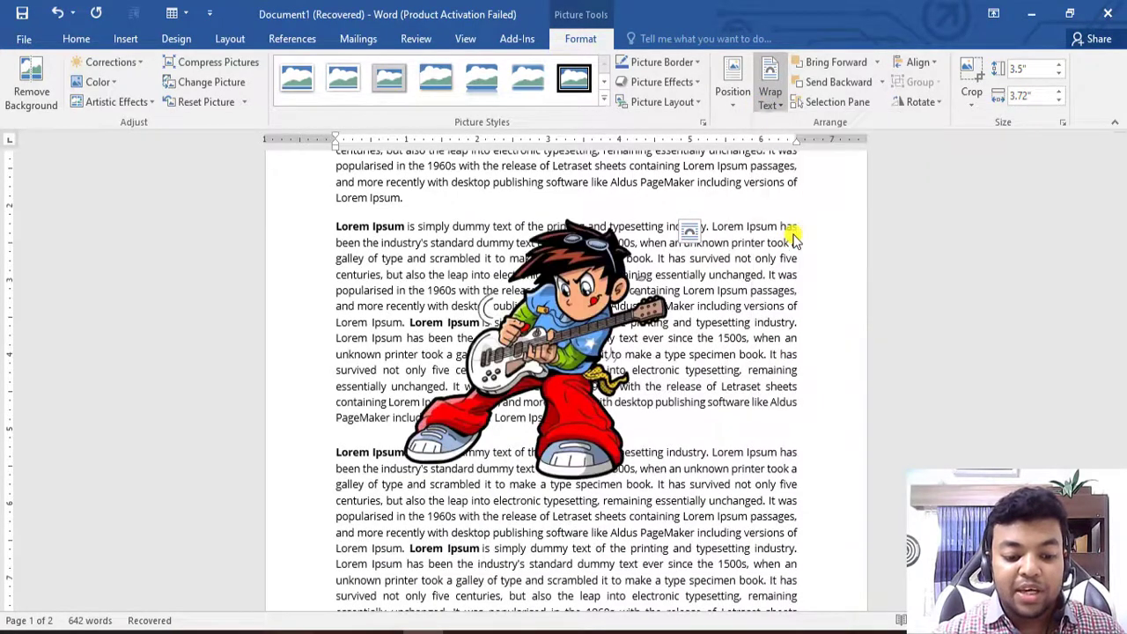
pyautogui.click(822, 319)
pyautogui.moveTo(620, 431)
pyautogui.mouseDown()
pyautogui.moveTo(536, 352)
pyautogui.moveTo(615, 415)
pyautogui.moveTo(626, 398)
pyautogui.mouseUp()
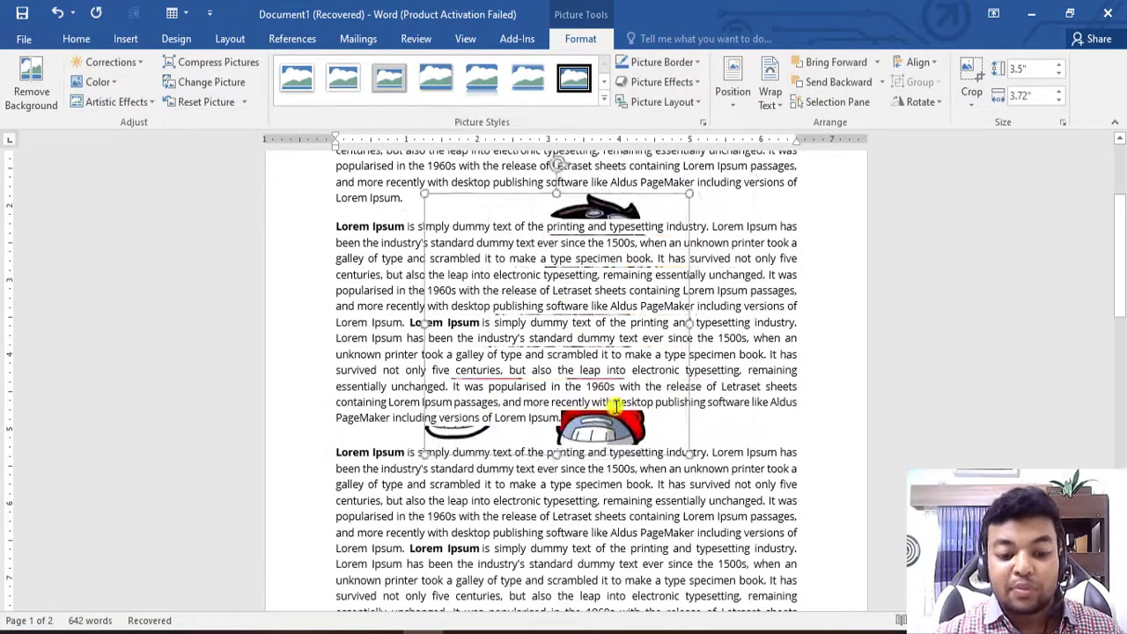
pyautogui.click(775, 107)
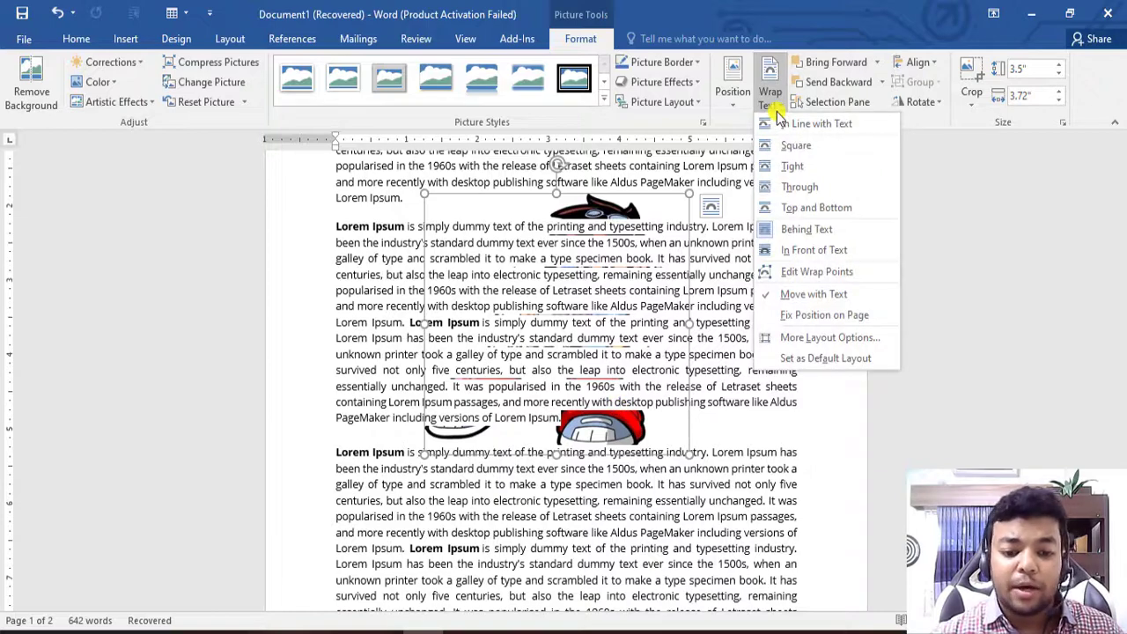
# Apply Tight wrapping, enlarge the picture to 4.06" by 4.31", and shift it right in the paragraph
pyautogui.click(807, 169)
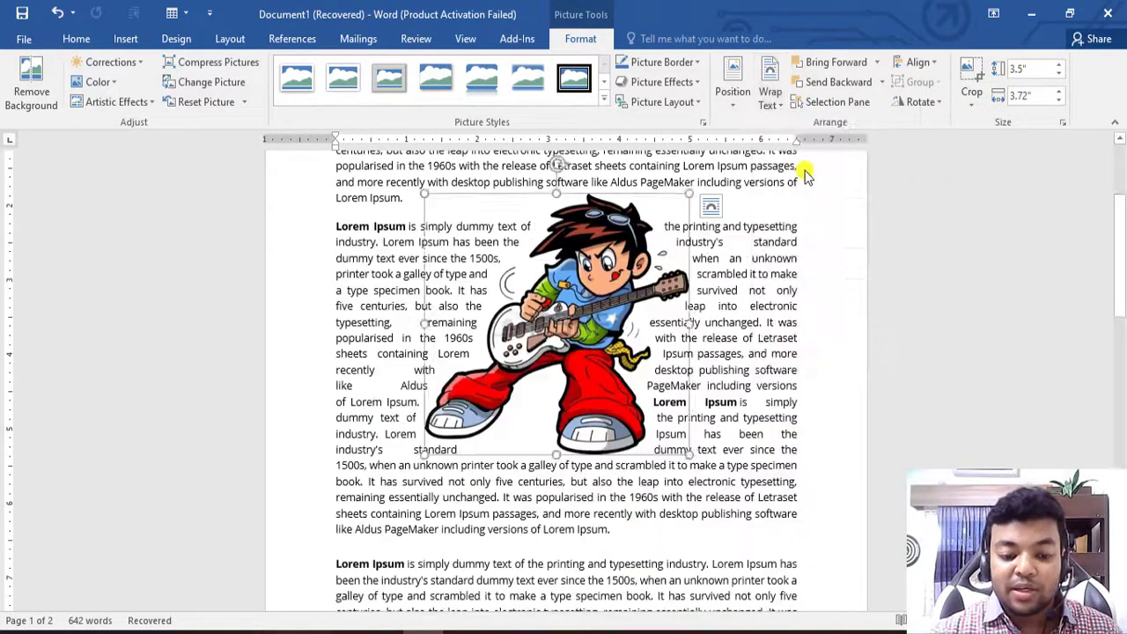
pyautogui.moveTo(621, 284); pyautogui.dragTo(605, 350)
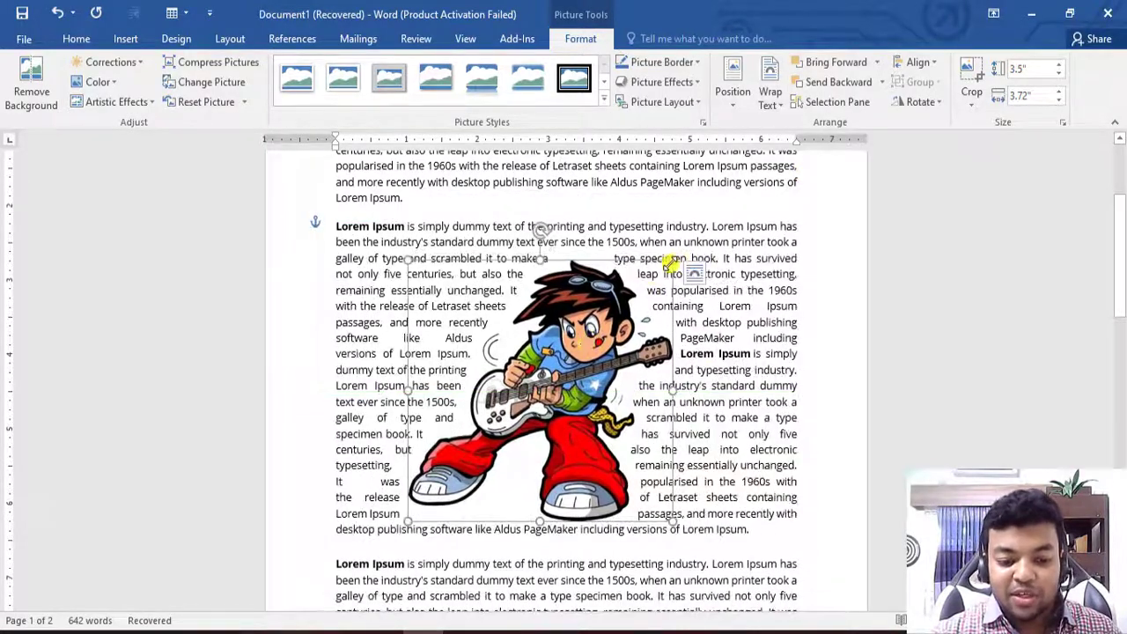
pyautogui.moveTo(671, 262); pyautogui.dragTo(712, 221)
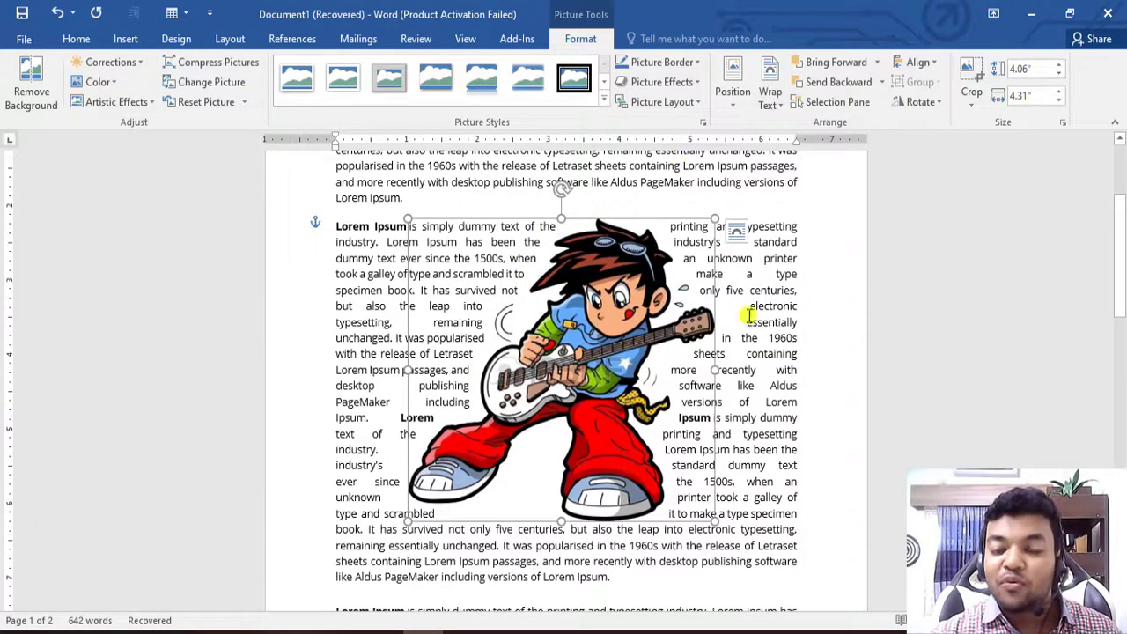
pyautogui.click(881, 319)
pyautogui.moveTo(595, 339)
pyautogui.mouseDown()
pyautogui.moveTo(634, 339)
pyautogui.moveTo(596, 337)
pyautogui.mouseUp()
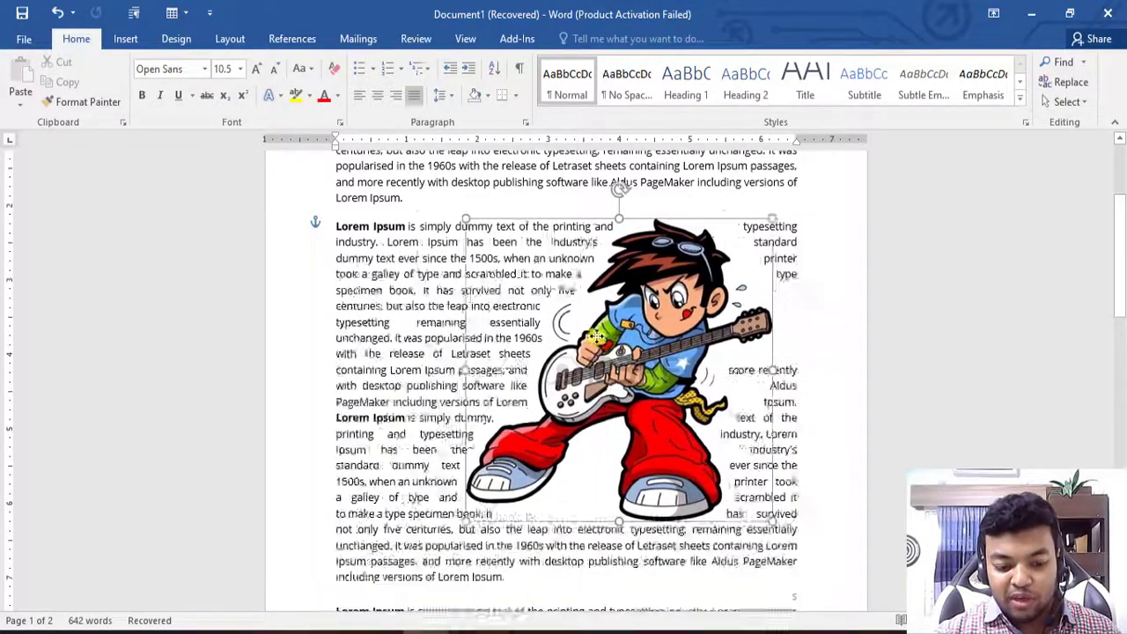
pyautogui.moveTo(596, 337)
pyautogui.mouseDown()
pyautogui.moveTo(693, 343)
pyautogui.moveTo(589, 406)
pyautogui.moveTo(720, 245)
pyautogui.moveTo(693, 266)
pyautogui.moveTo(667, 264)
pyautogui.mouseUp()
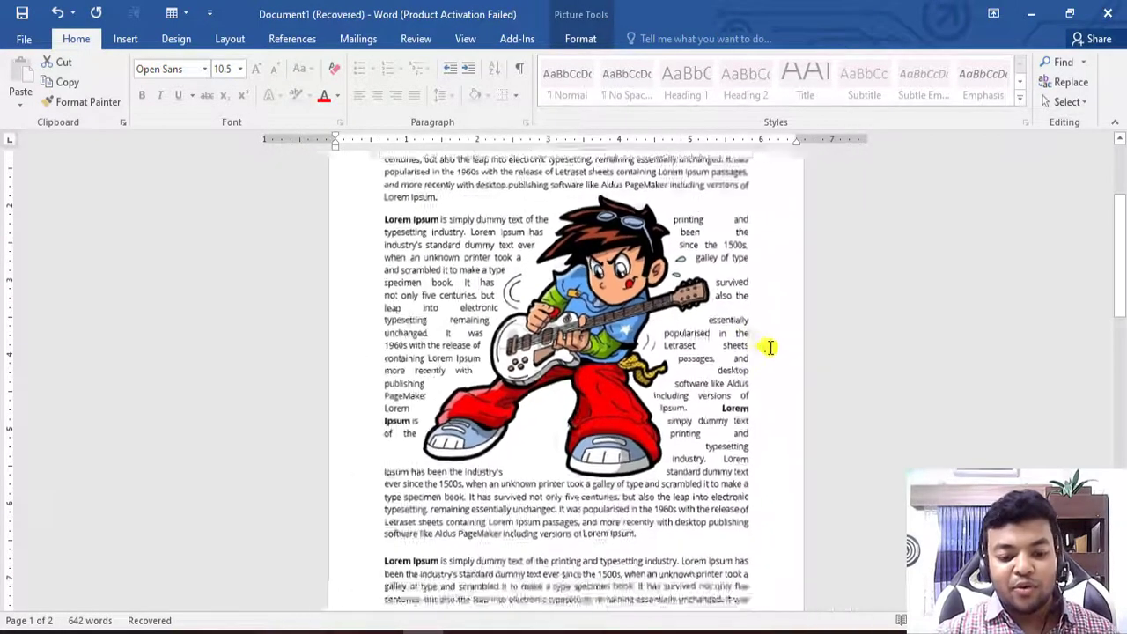
pyautogui.scroll(-5, 768, 347)
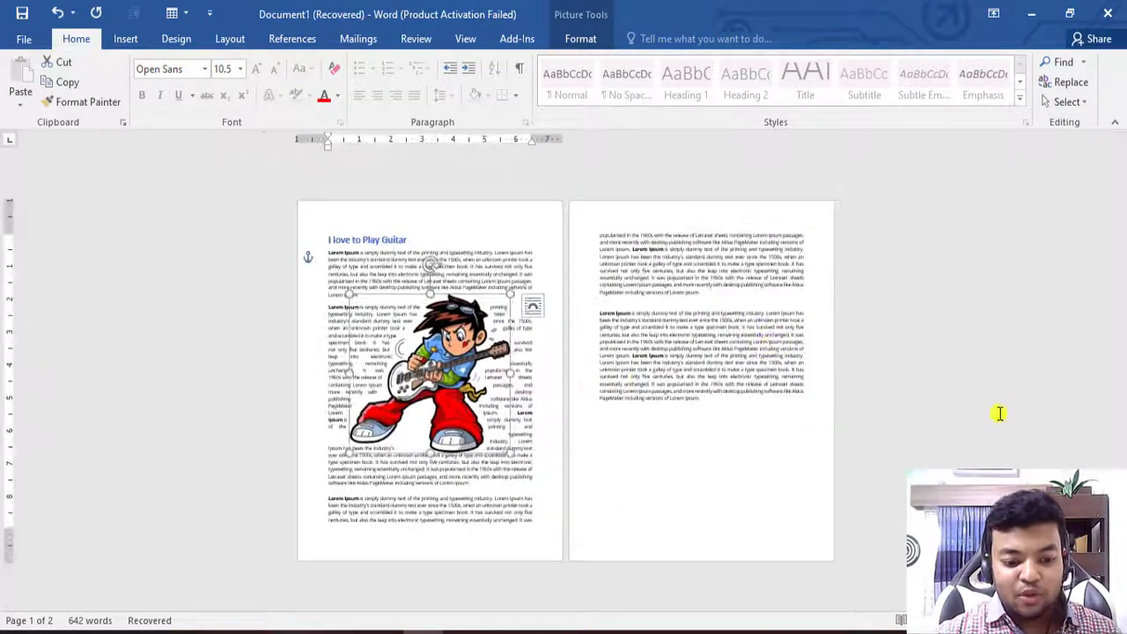
pyautogui.click(1000, 414)
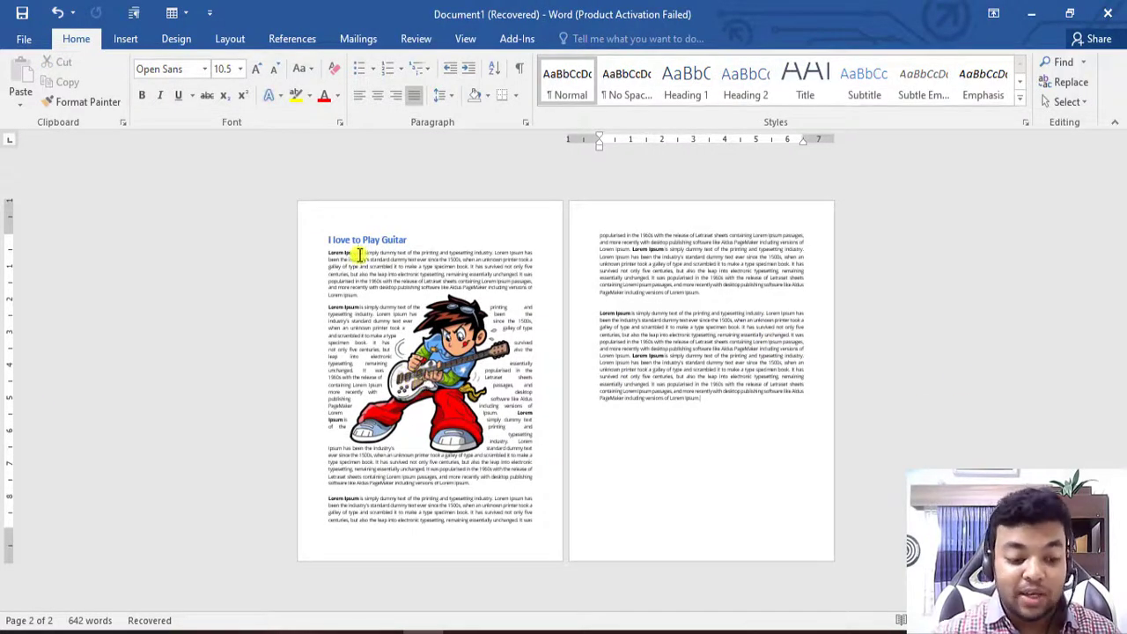
pyautogui.scroll(4, 469, 448)
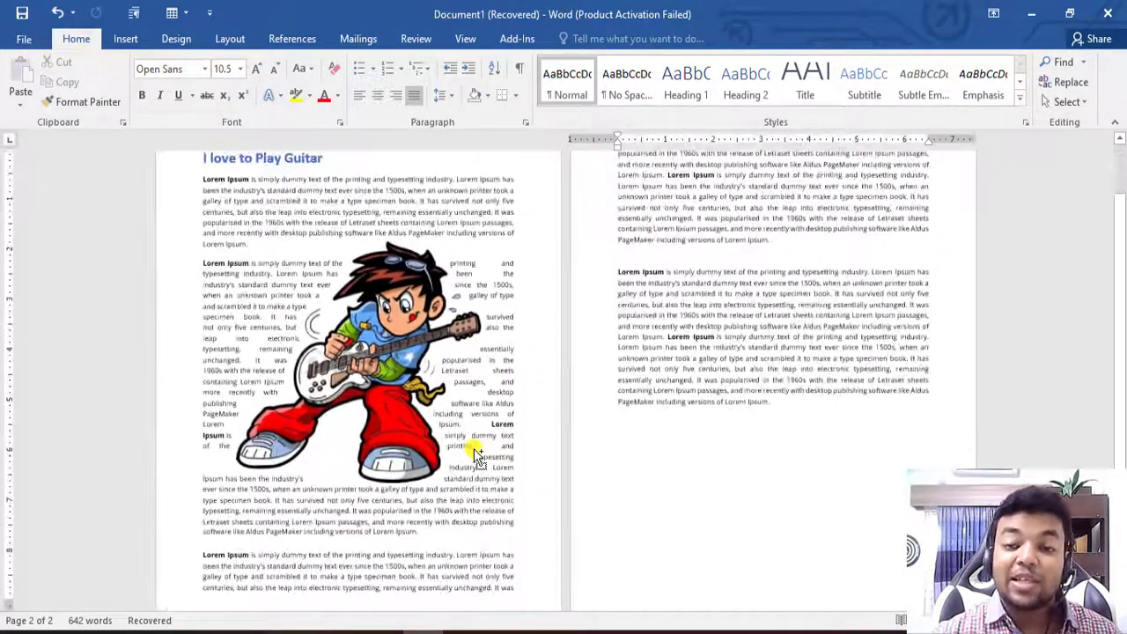
pyautogui.scroll(2, 401, 327)
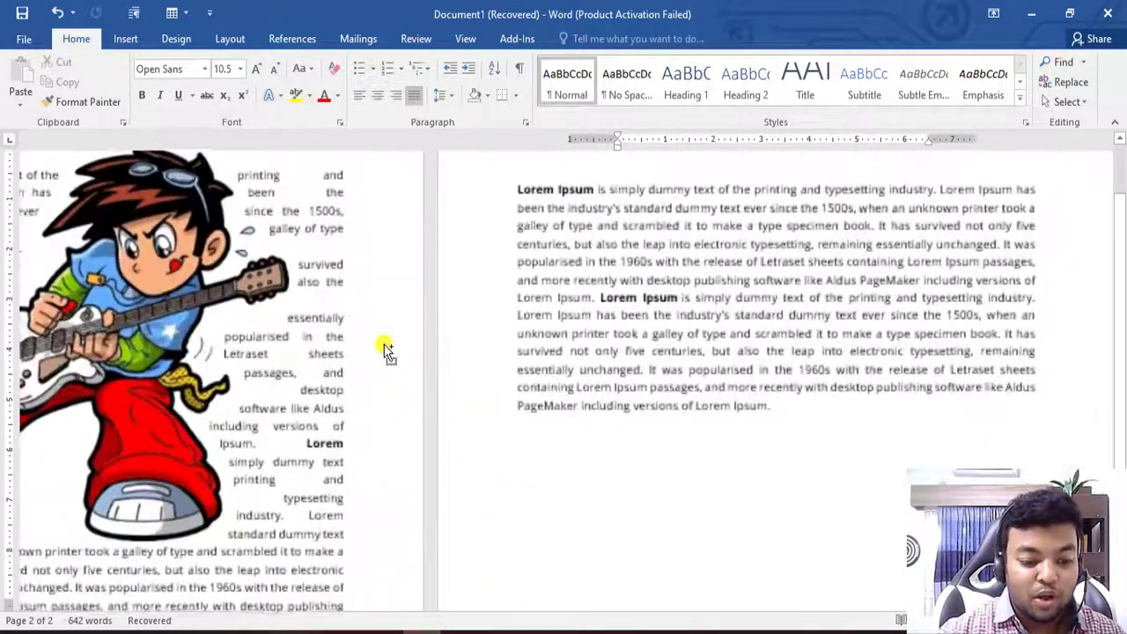
pyautogui.scroll(2, 385, 349)
pyautogui.scroll(-3, 440, 347)
# Delete the guitarist picture from the document
pyautogui.scroll(-5, 564, 390)
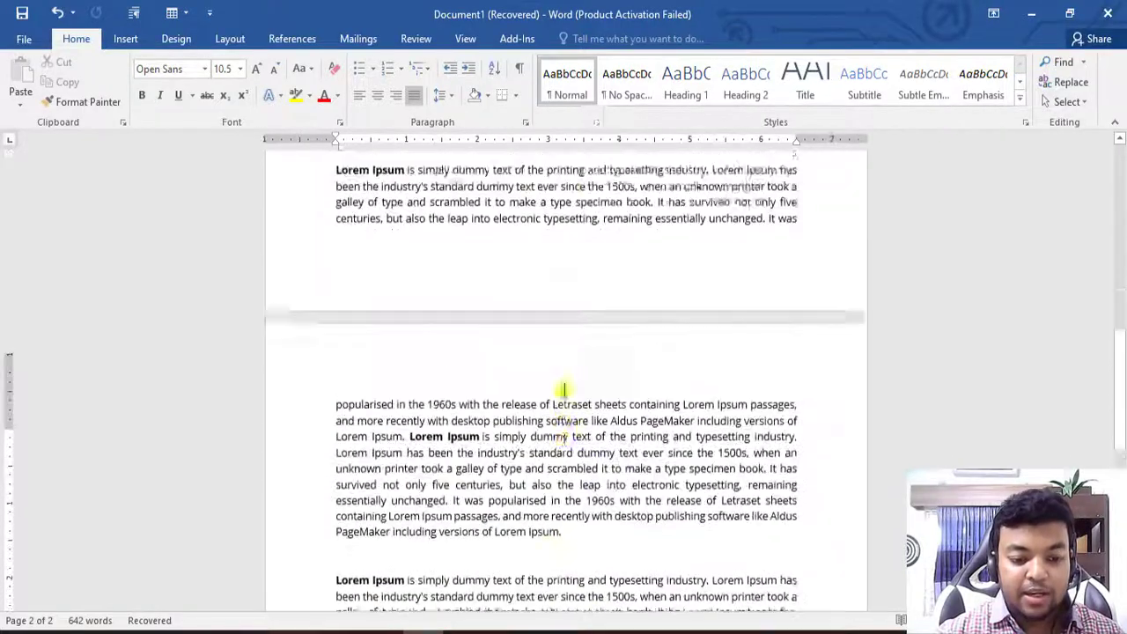
pyautogui.scroll(-1, 607, 388)
pyautogui.click(614, 315)
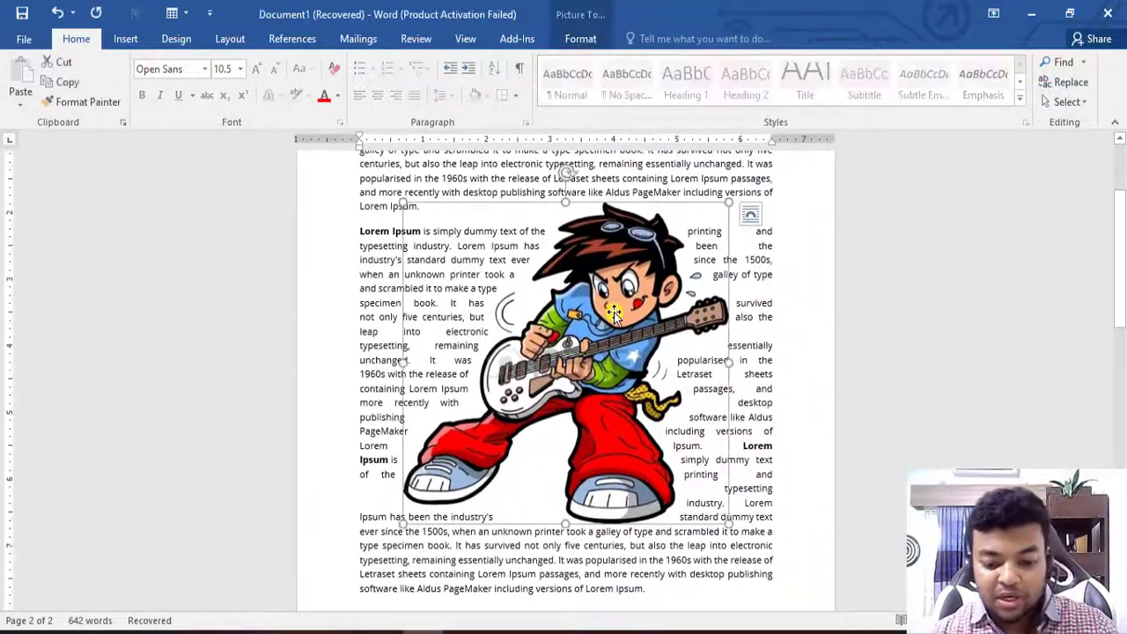
pyautogui.press('Delete')
# Insert the bangladesh.png map picture below the 'I love to Play Guitar' heading
pyautogui.scroll(5, 593, 314)
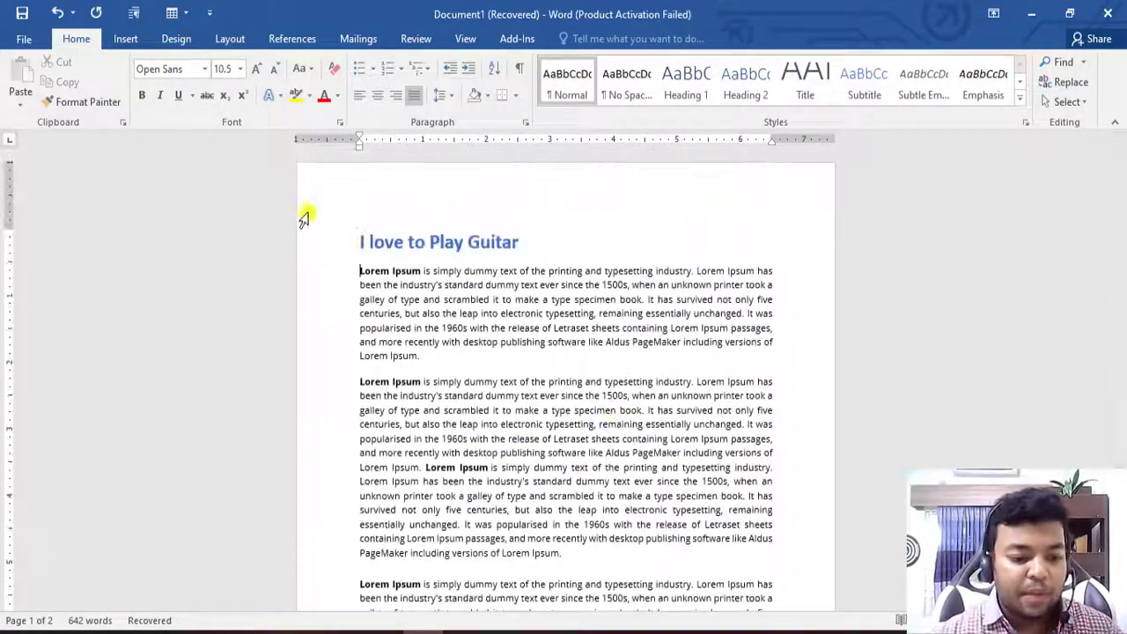
pyautogui.click(134, 39)
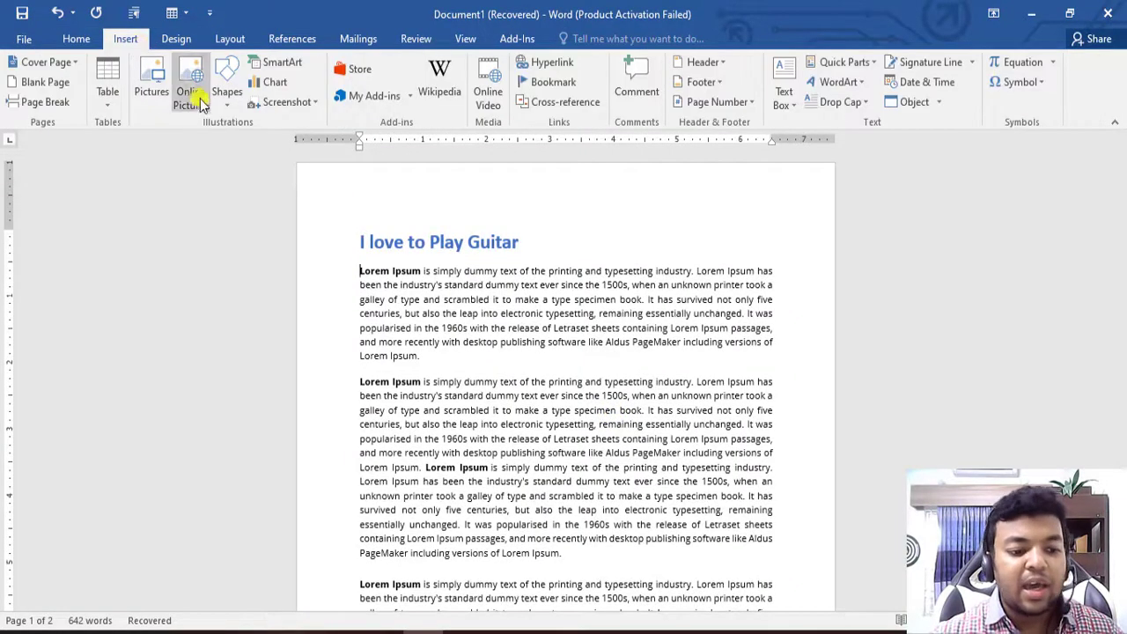
pyautogui.click(162, 82)
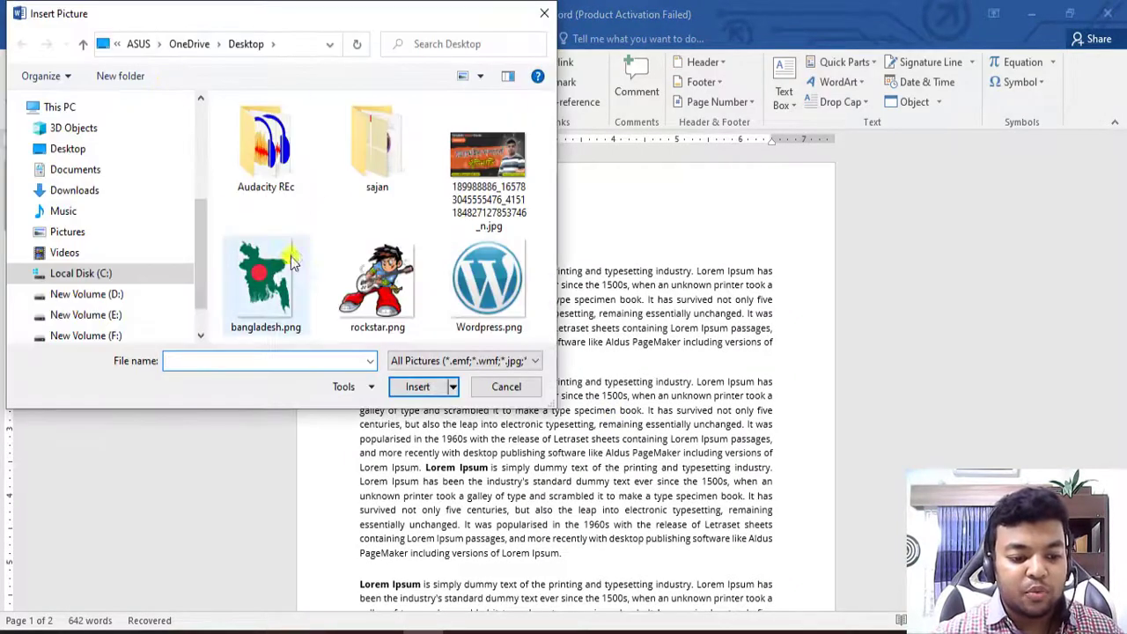
pyautogui.doubleClick(259, 293)
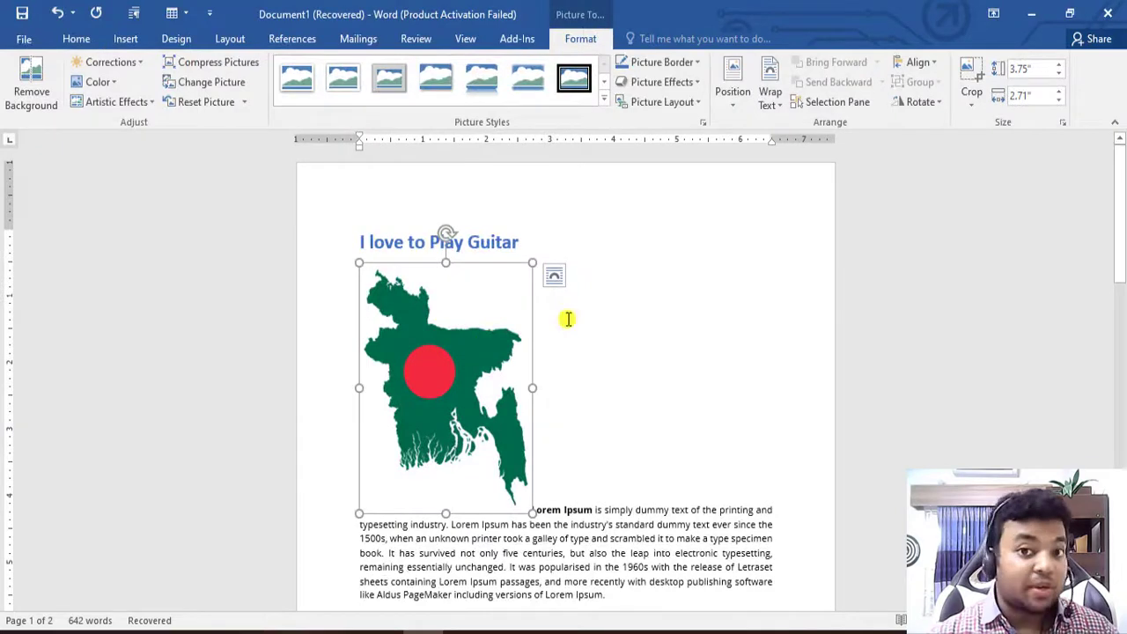
# Position the map in the middle centre of the page with Tight text wrapping
pyautogui.click(732, 93)
pyautogui.click(781, 280)
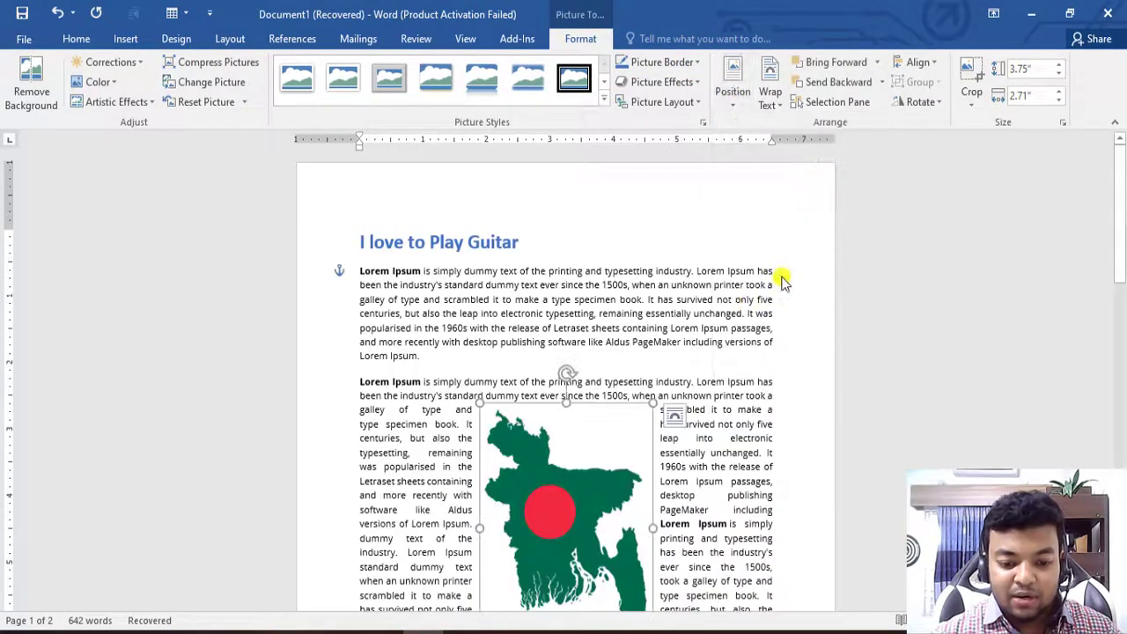
pyautogui.click(768, 99)
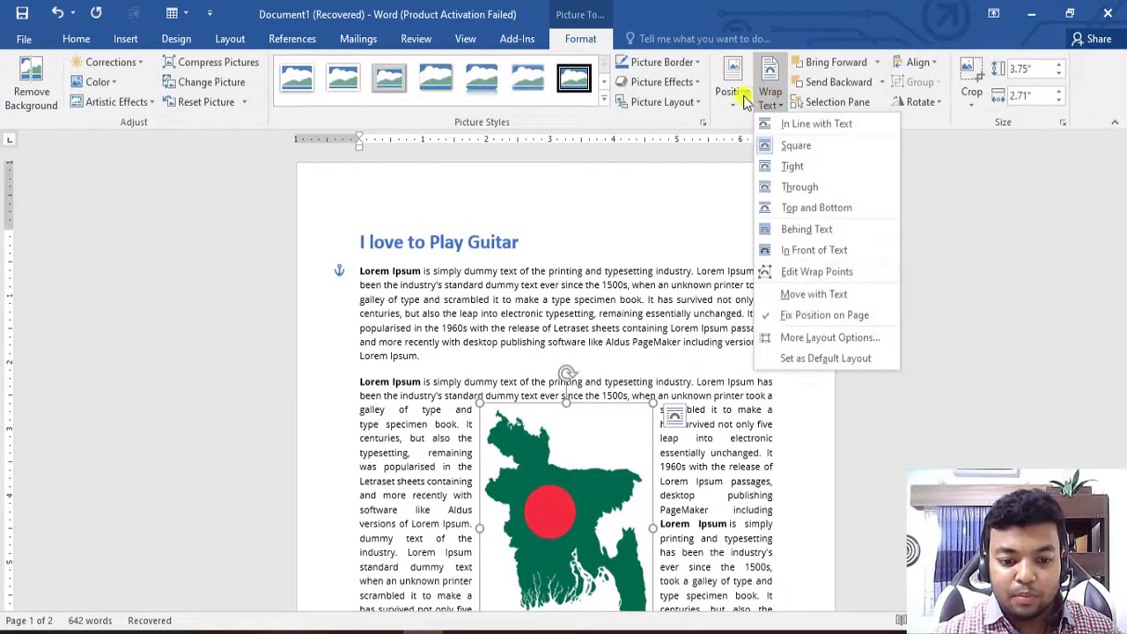
pyautogui.click(792, 167)
# Join the following paragraph onto the previous one so the text flows continuously
pyautogui.scroll(-3, 788, 421)
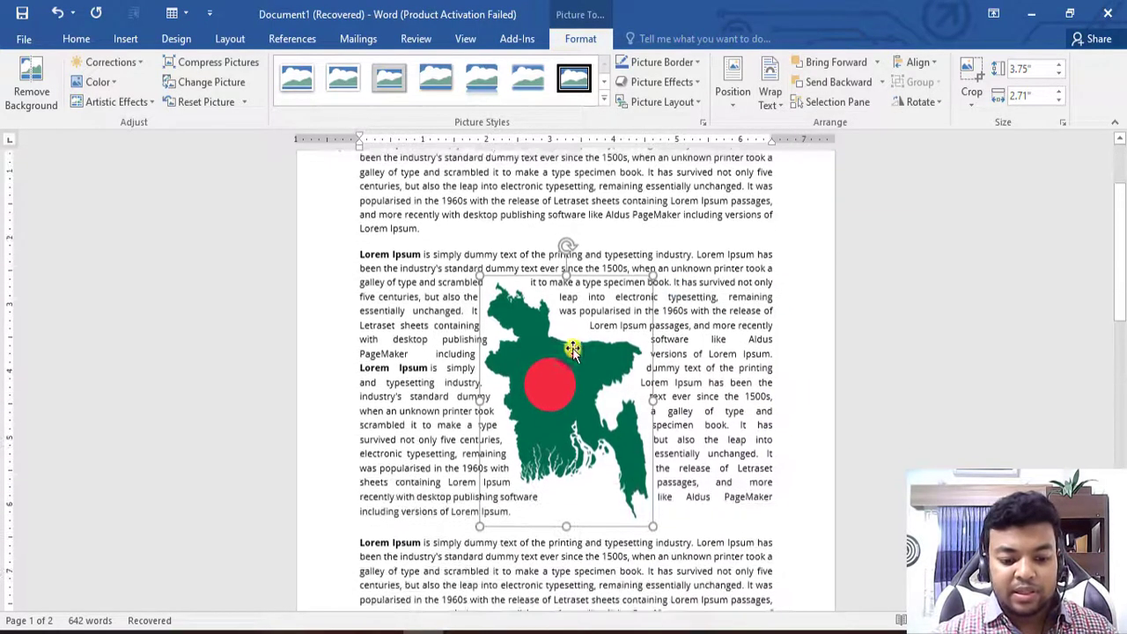
pyautogui.click(774, 484)
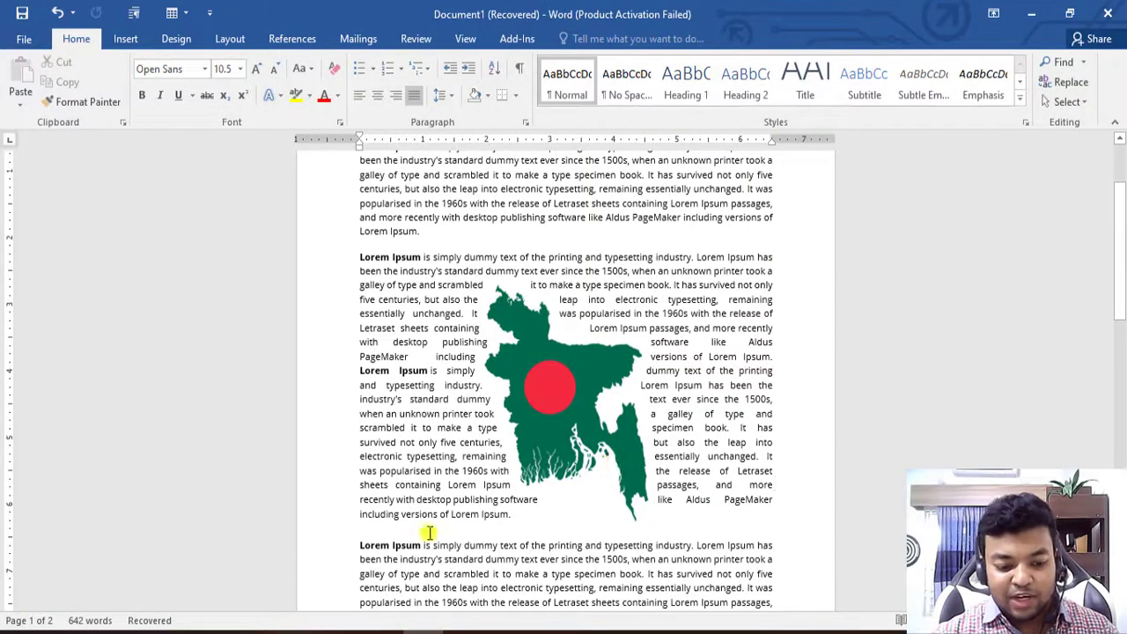
pyautogui.click(362, 546)
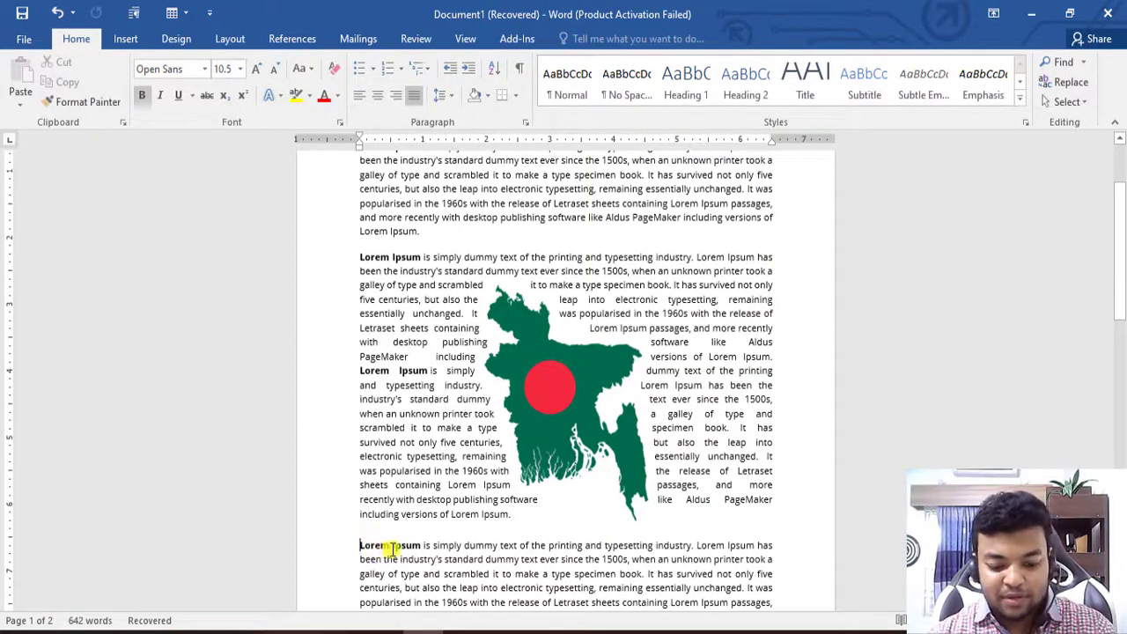
pyautogui.press('BackSpace')
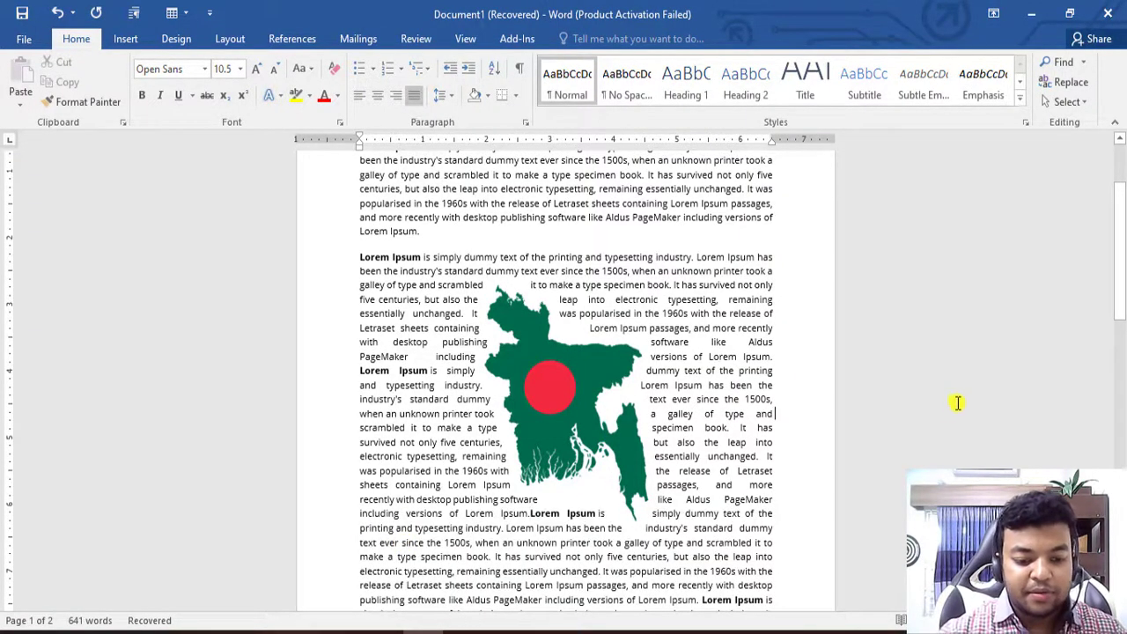
# Enlarge the Bangladesh map and move it left and down into the second paragraph
pyautogui.click(638, 493)
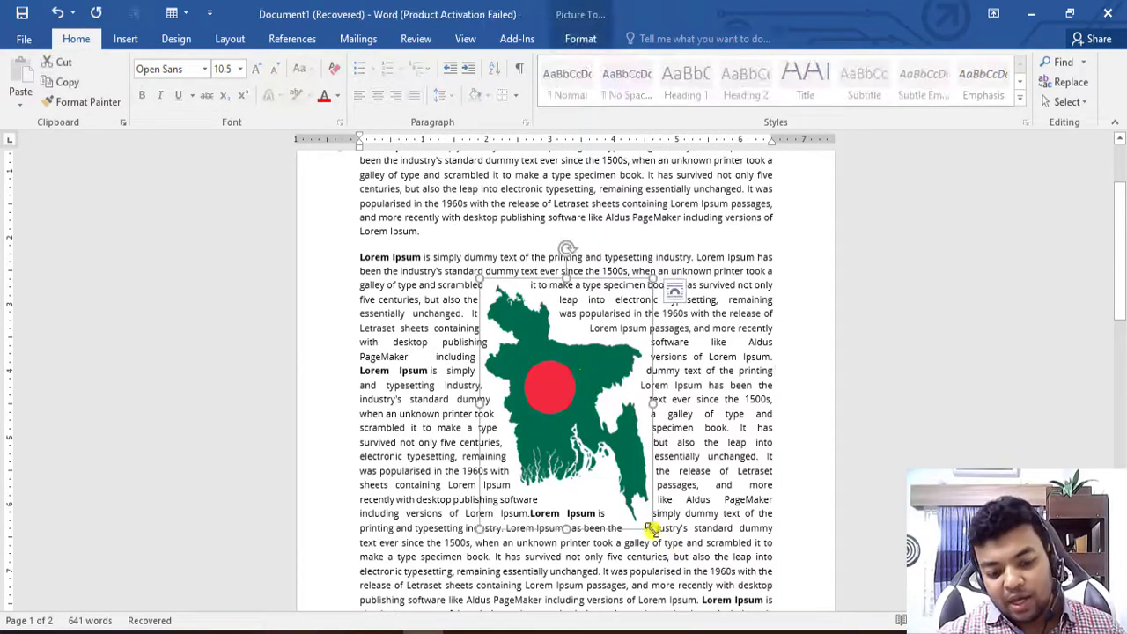
pyautogui.moveTo(651, 528); pyautogui.dragTo(699, 568)
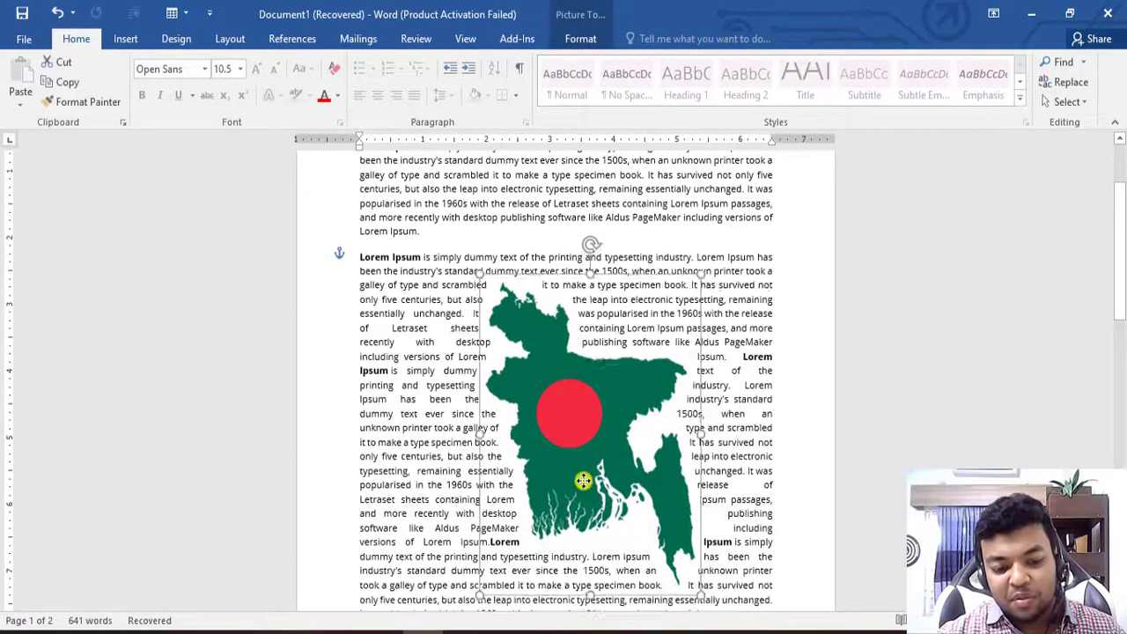
pyautogui.moveTo(582, 480); pyautogui.dragTo(565, 499)
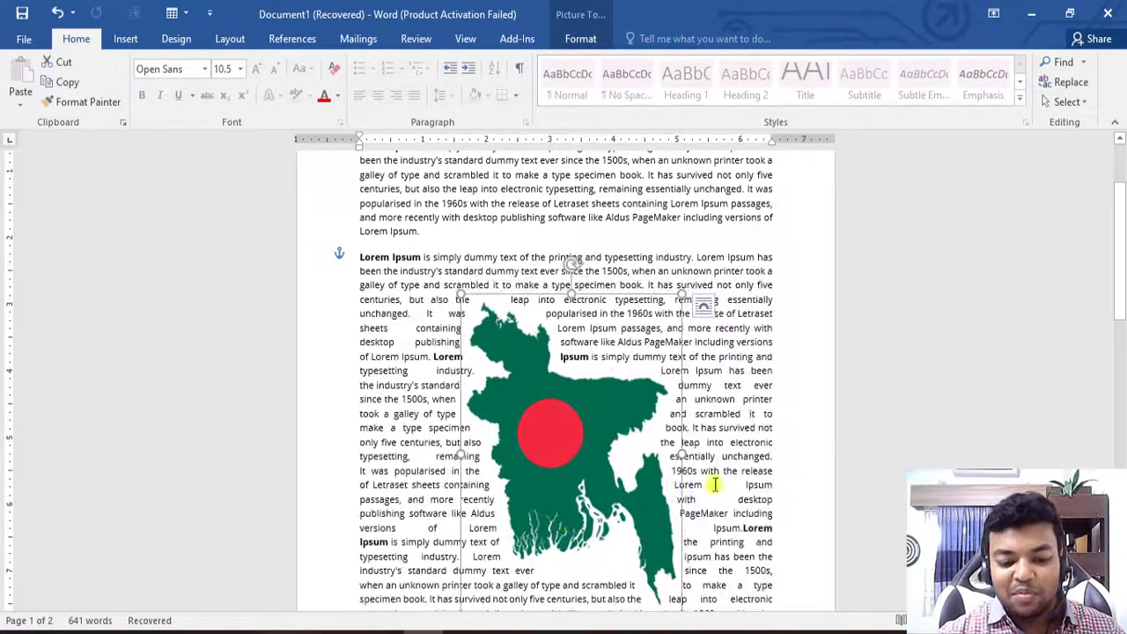
pyautogui.click(853, 460)
pyautogui.scroll(-4, 868, 430)
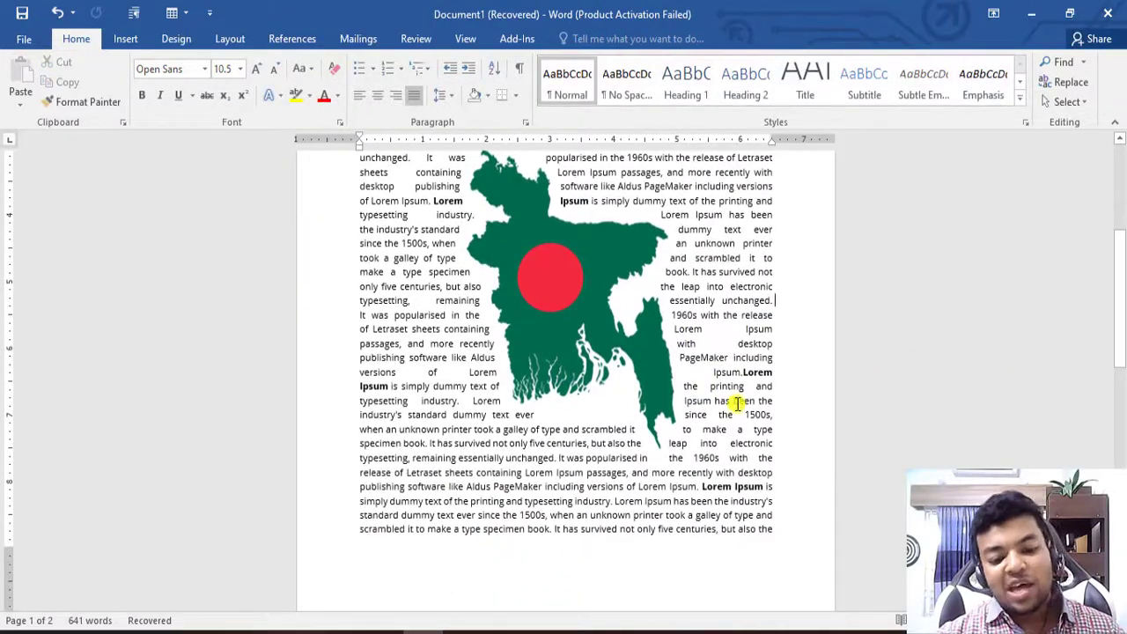
pyautogui.scroll(2, 735, 405)
pyautogui.scroll(-2, 726, 402)
pyautogui.scroll(-2, 726, 402)
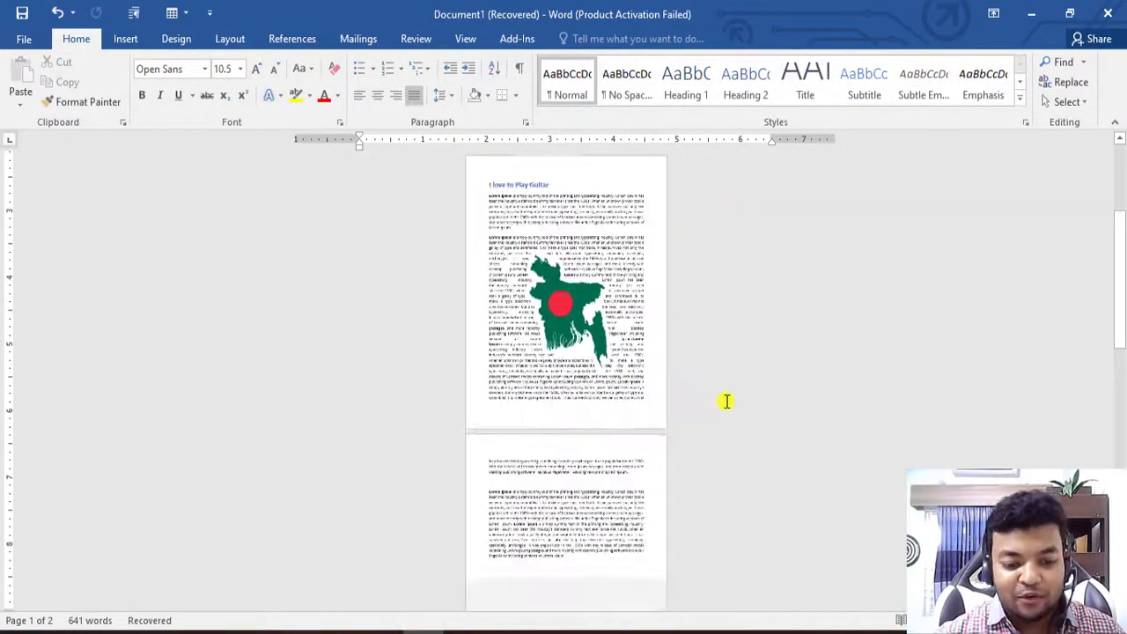
pyautogui.scroll(-2, 726, 402)
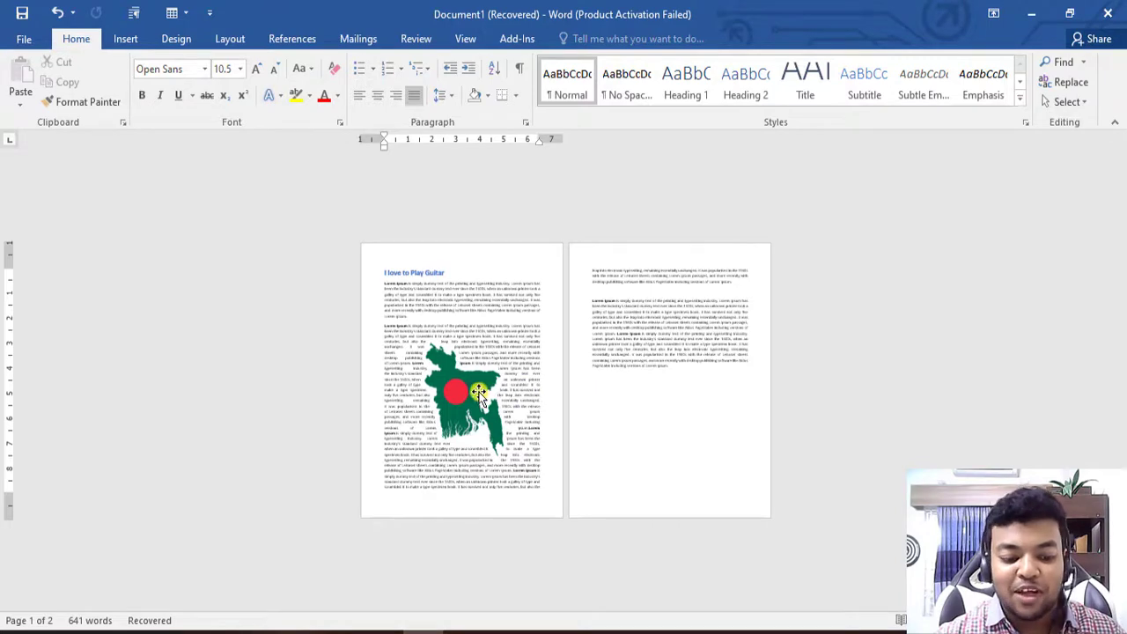
# Move the Bangladesh map picture higher on page 1
pyautogui.moveTo(478, 393)
pyautogui.mouseDown()
pyautogui.moveTo(480, 339)
pyautogui.moveTo(491, 338)
pyautogui.mouseUp()
pyautogui.click(727, 426)
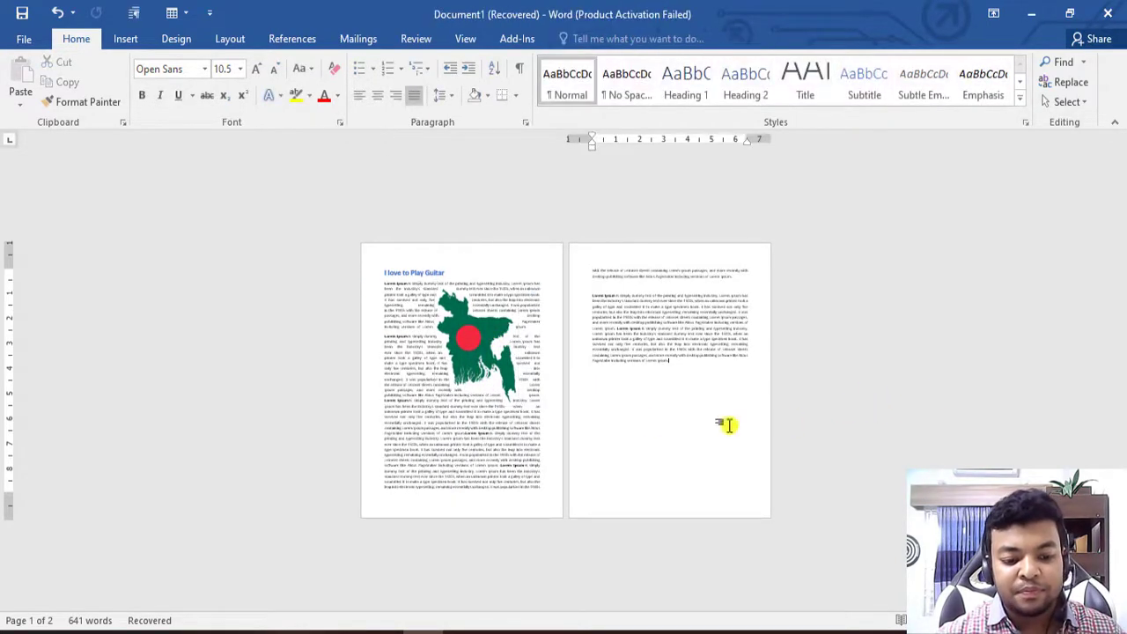
pyautogui.scroll(5, 638, 416)
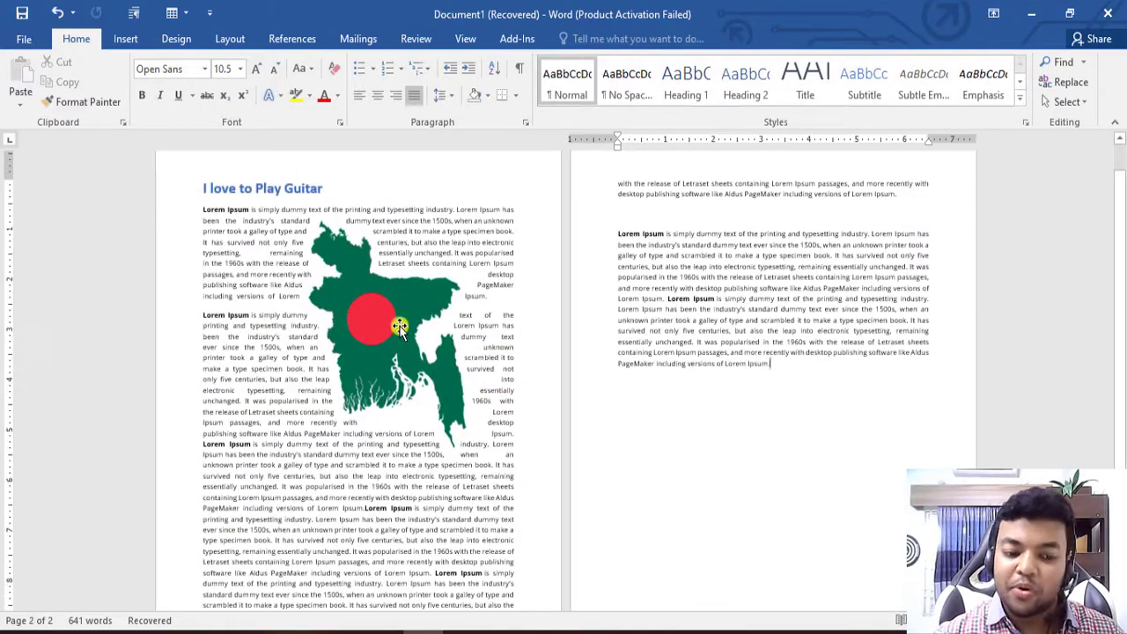
# Give the map Square text wrapping and shift it right beside the text
pyautogui.click(399, 326)
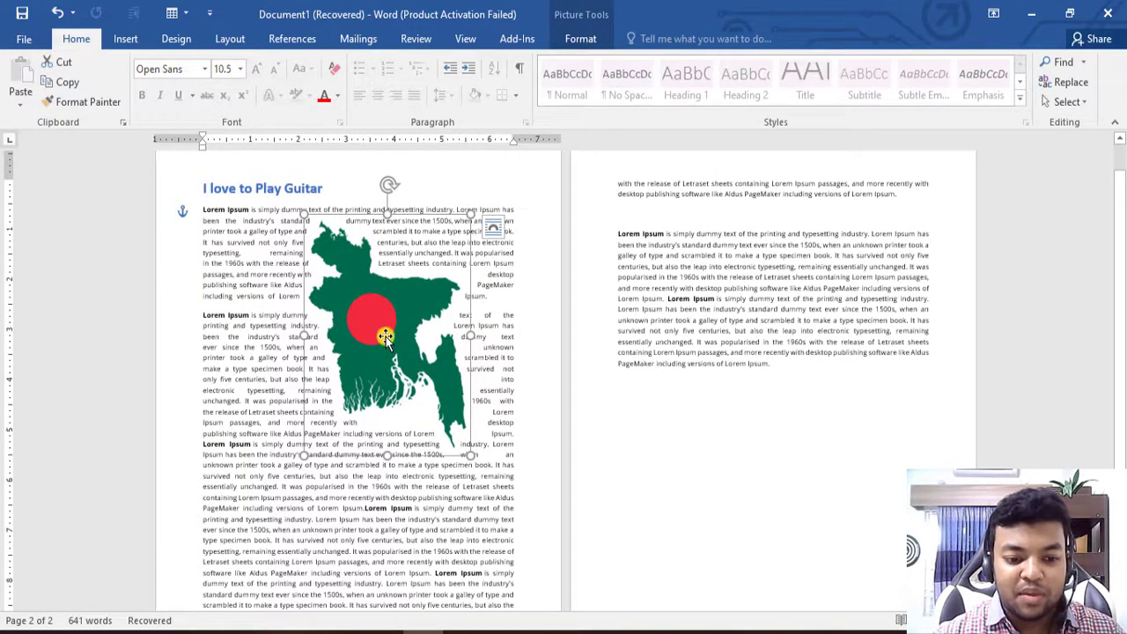
pyautogui.click(580, 38)
pyautogui.click(769, 88)
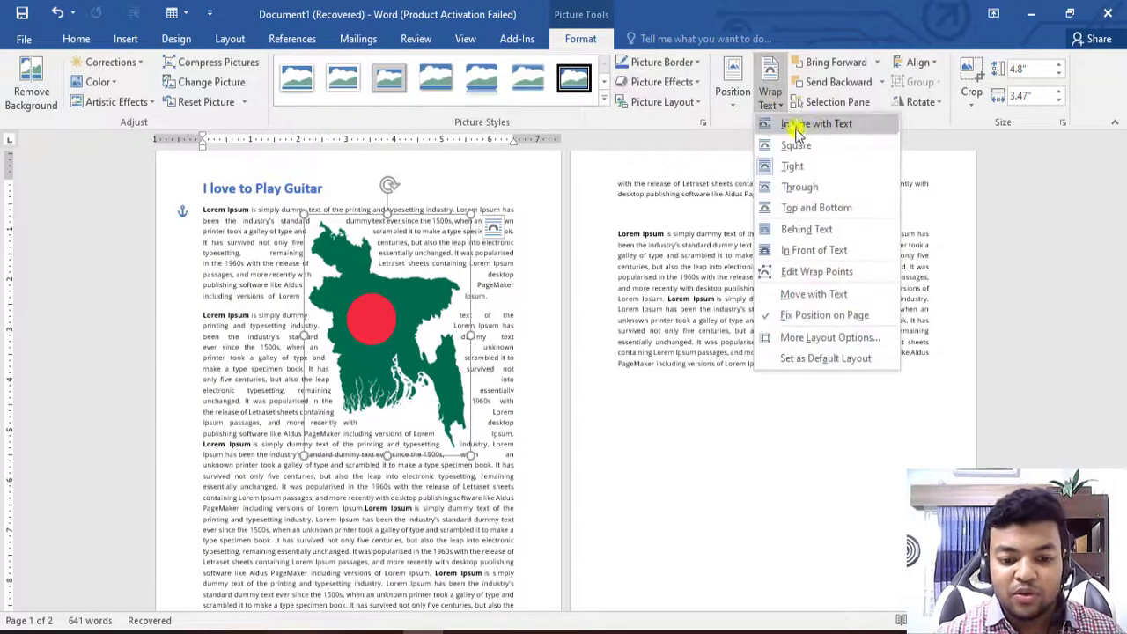
pyautogui.click(800, 147)
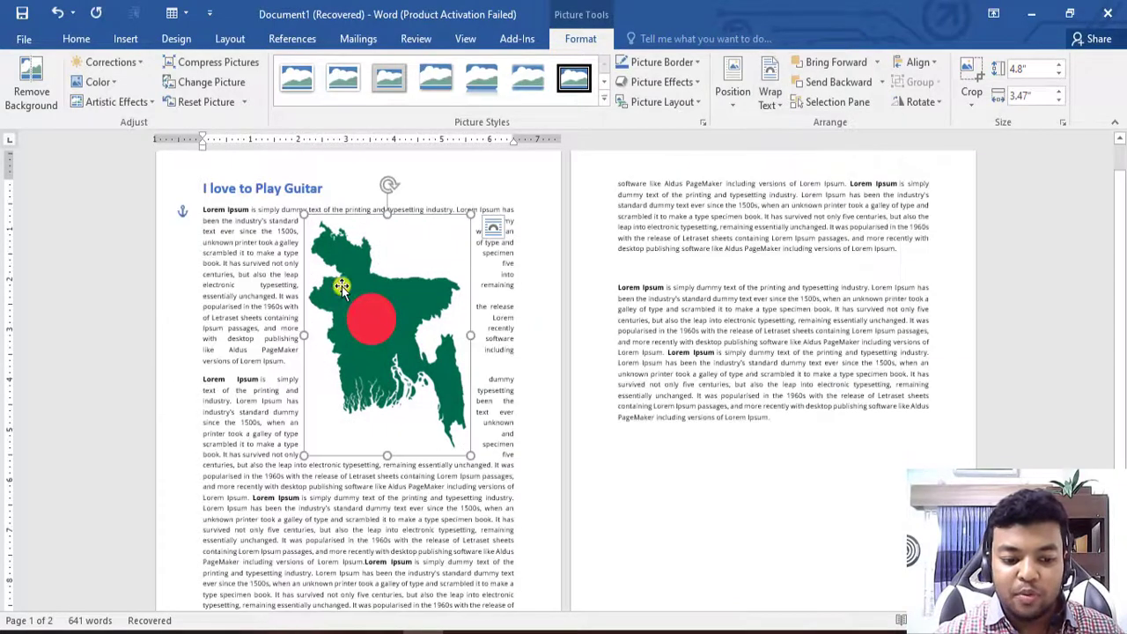
pyautogui.moveTo(392, 296); pyautogui.dragTo(432, 286)
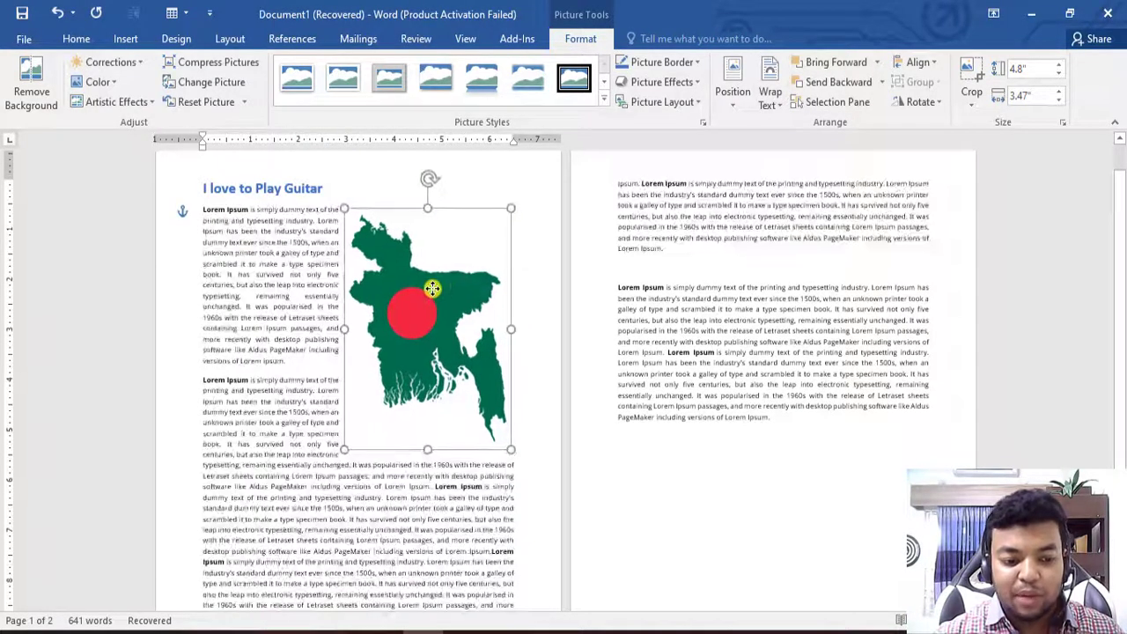
pyautogui.click(993, 288)
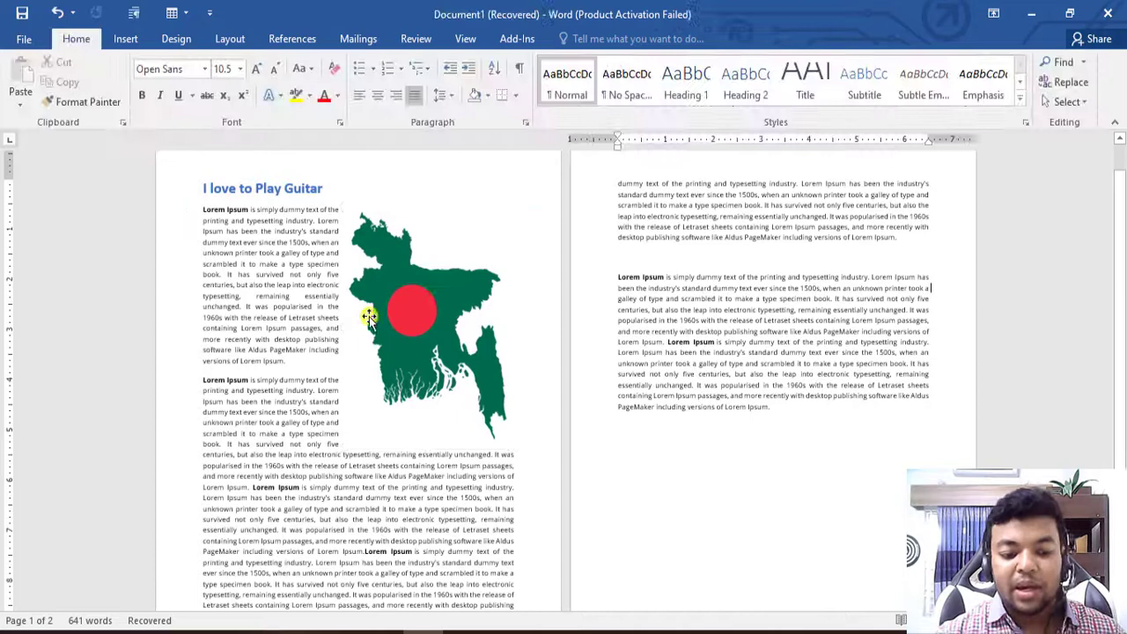
# Turn on wrap point editing for the map and move it down and left into the text
pyautogui.click(415, 305)
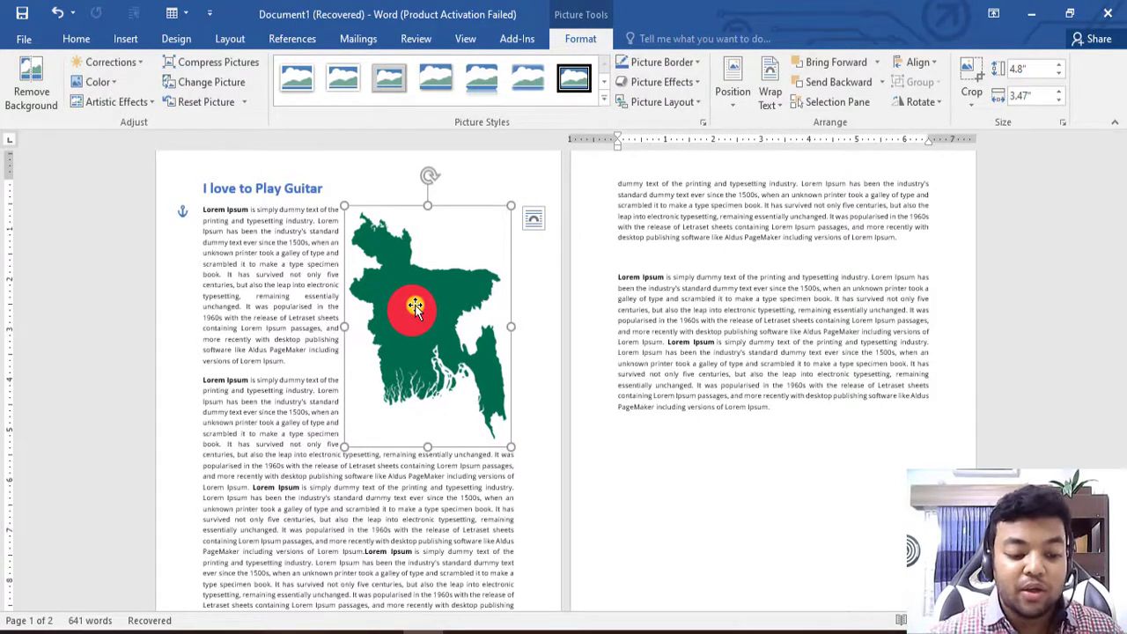
pyautogui.click(769, 95)
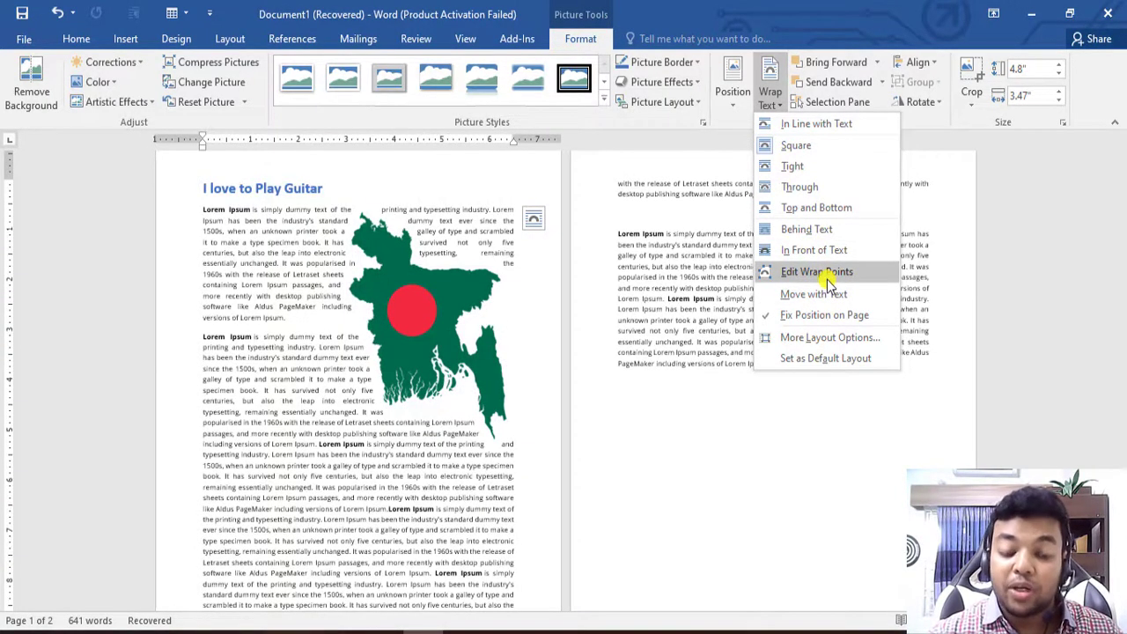
pyautogui.click(817, 272)
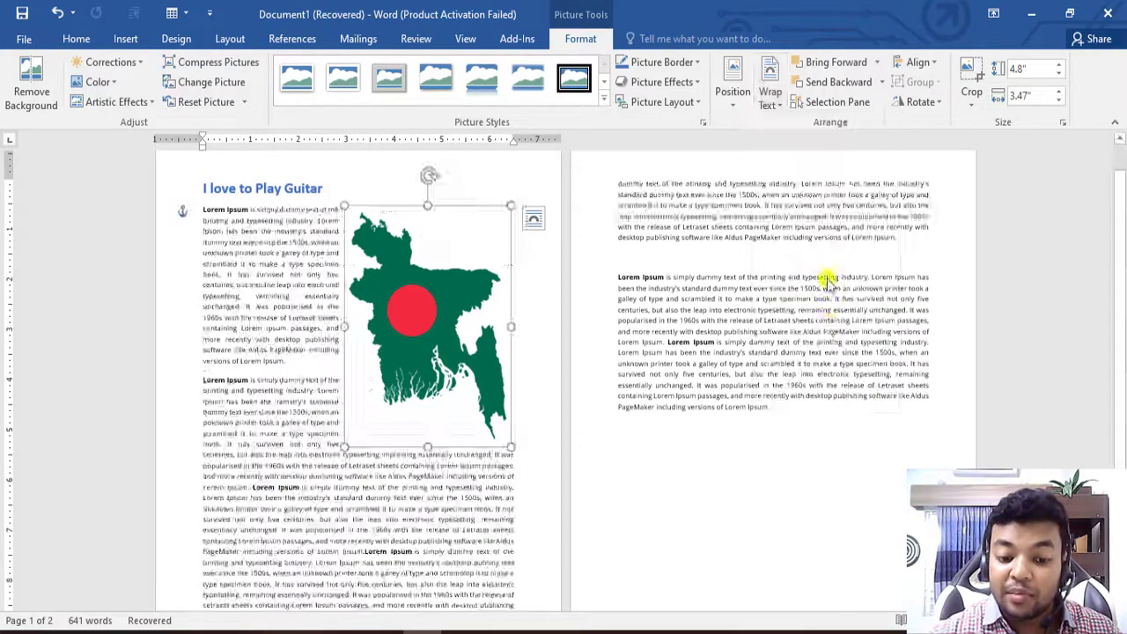
pyautogui.moveTo(438, 310); pyautogui.dragTo(369, 390)
# Show the map's wrap points and pull the eastern point inward and western points left
pyautogui.click(767, 99)
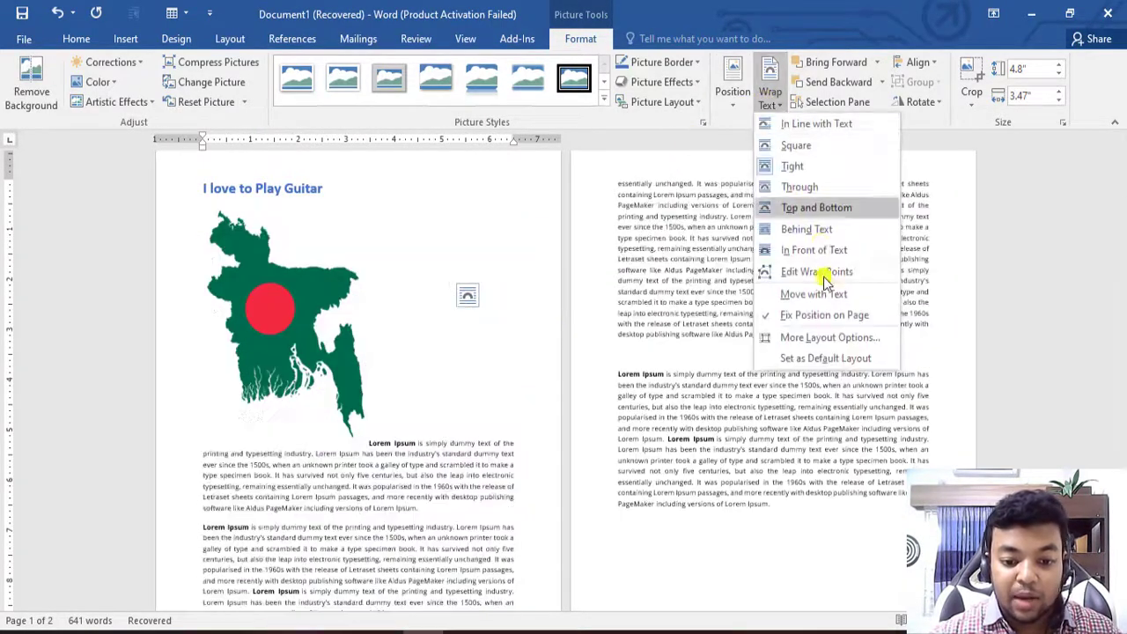
pyautogui.click(815, 271)
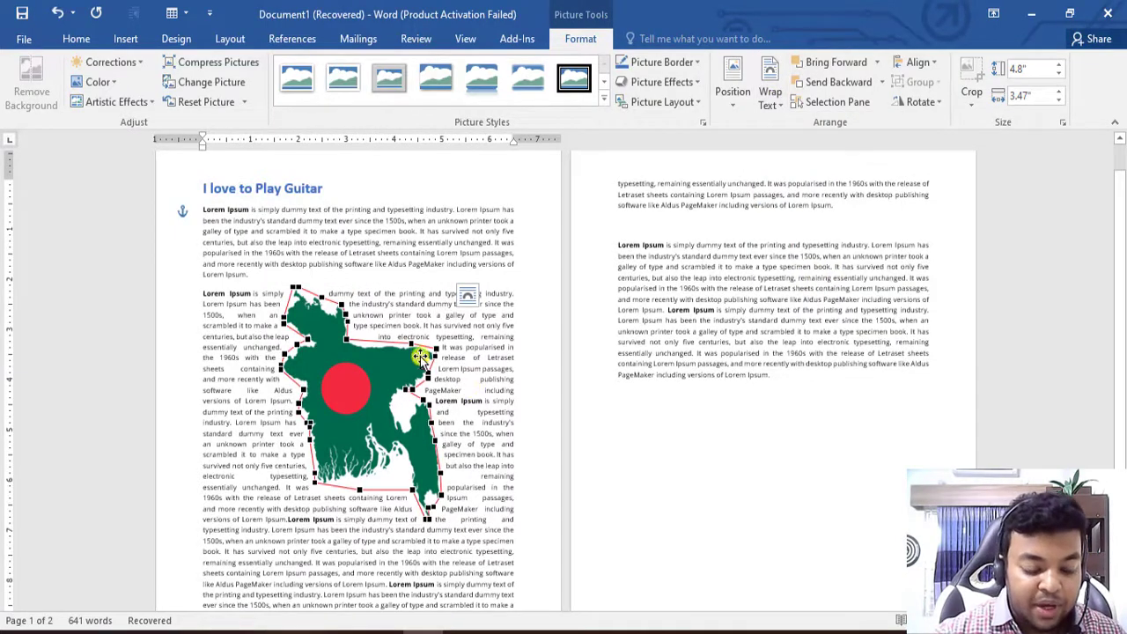
pyautogui.scroll(3, 392, 368)
pyautogui.scroll(-2, 620, 376)
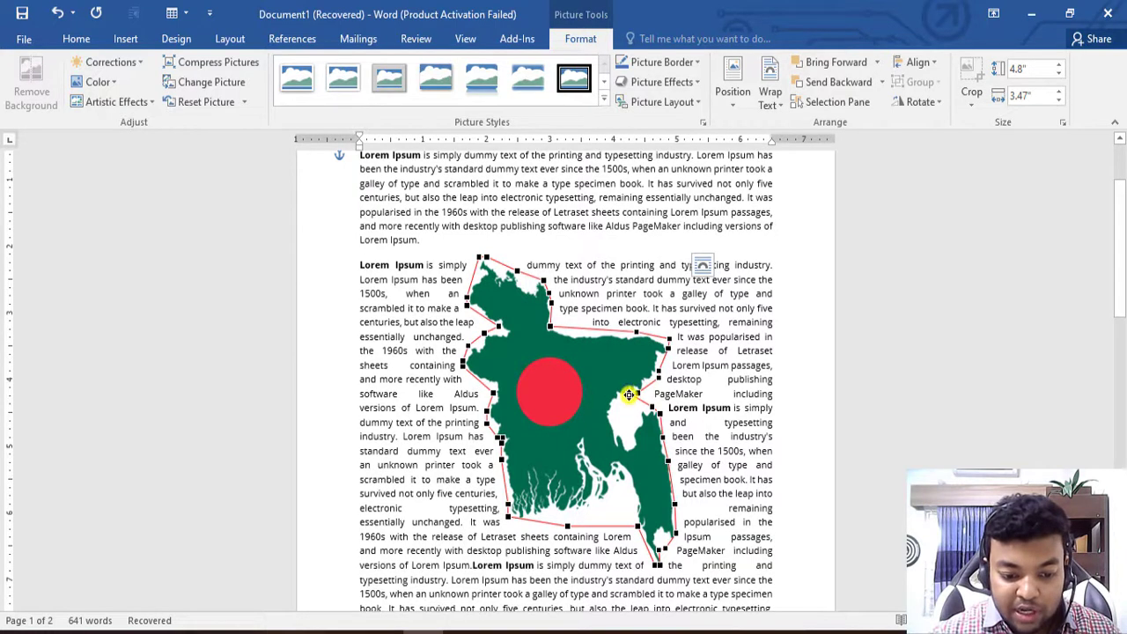
pyautogui.moveTo(627, 395); pyautogui.dragTo(622, 429)
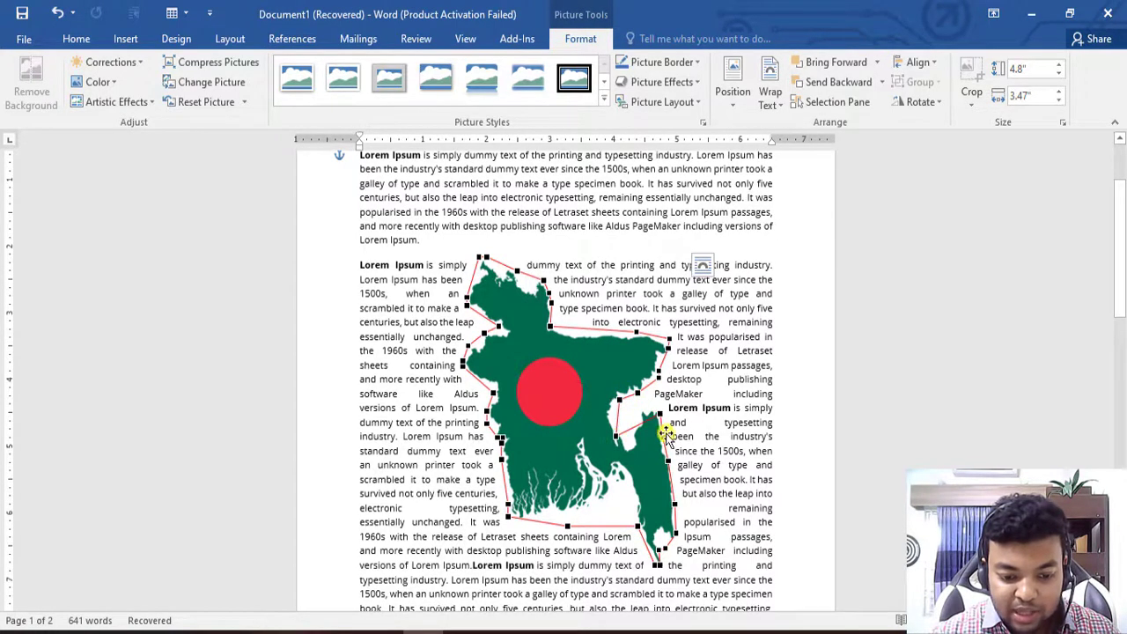
pyautogui.moveTo(486, 427); pyautogui.dragTo(448, 438)
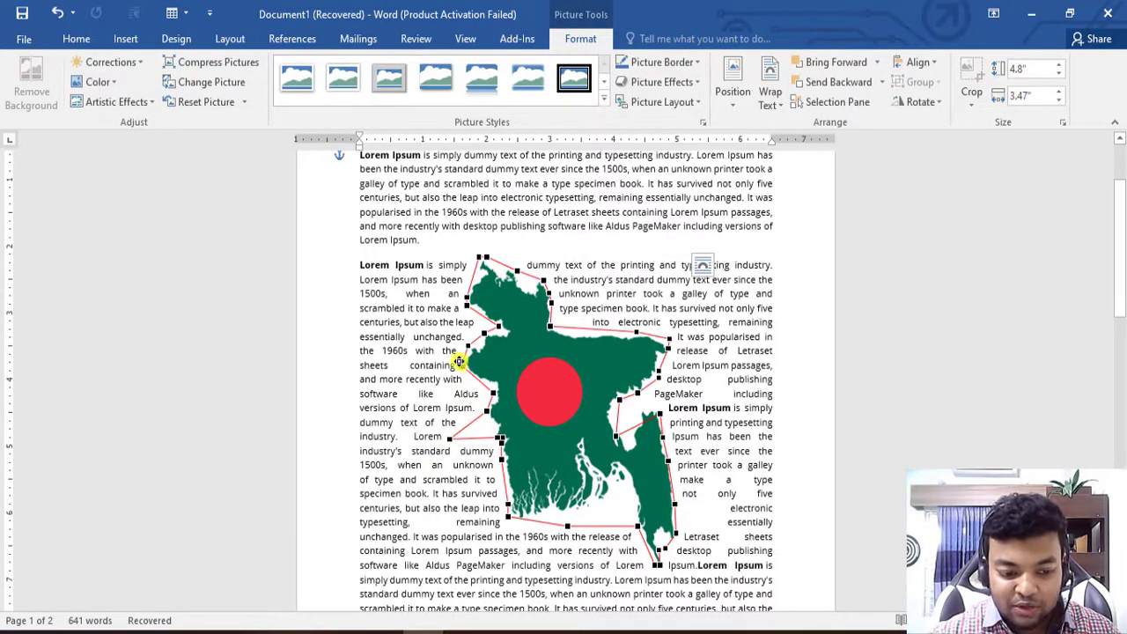
pyautogui.moveTo(458, 361); pyautogui.dragTo(419, 354)
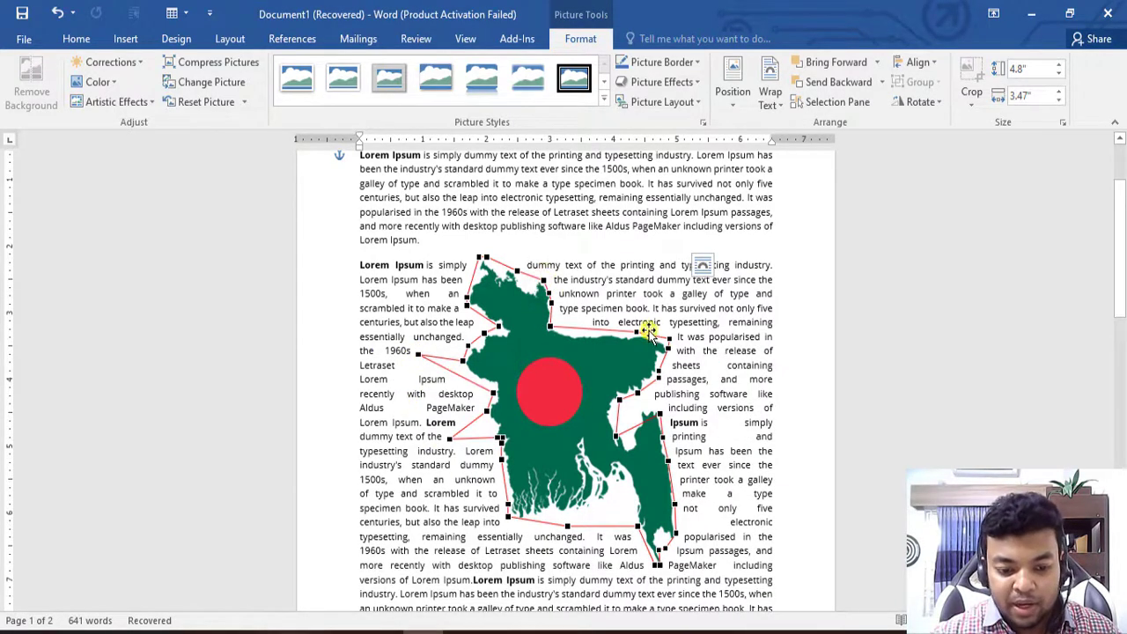
# Reposition the right-side and bottom wrap points so the text fills closely around the map
pyautogui.moveTo(640, 329); pyautogui.dragTo(639, 267)
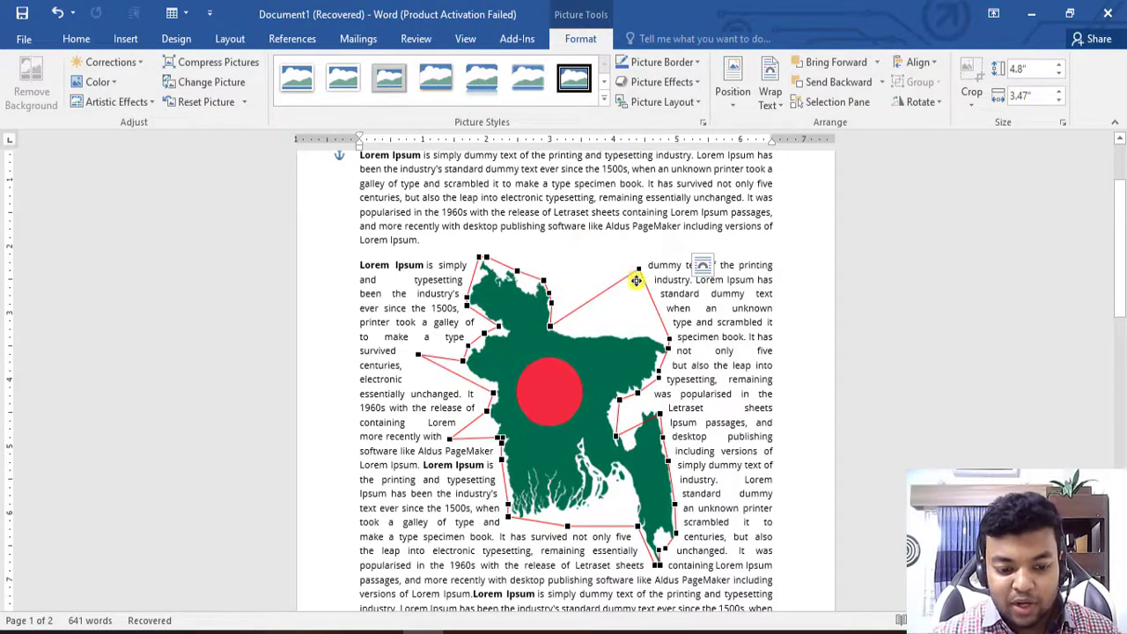
pyautogui.moveTo(636, 280)
pyautogui.mouseDown()
pyautogui.moveTo(621, 329)
pyautogui.moveTo(592, 349)
pyautogui.mouseUp()
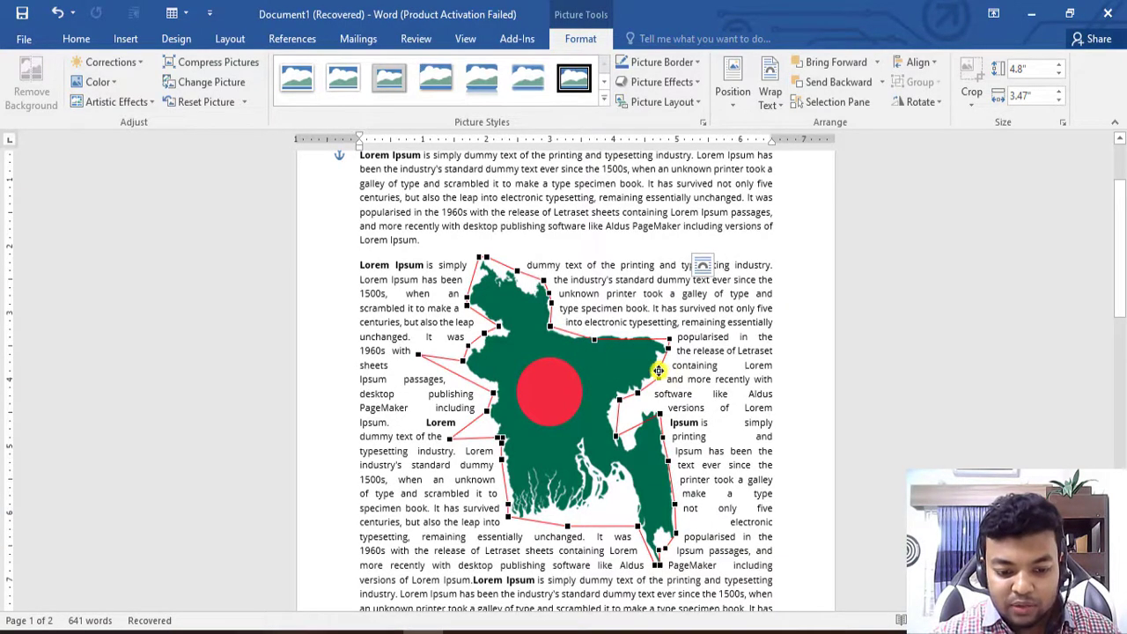
pyautogui.moveTo(658, 370)
pyautogui.mouseDown()
pyautogui.moveTo(641, 397)
pyautogui.moveTo(646, 422)
pyautogui.mouseUp()
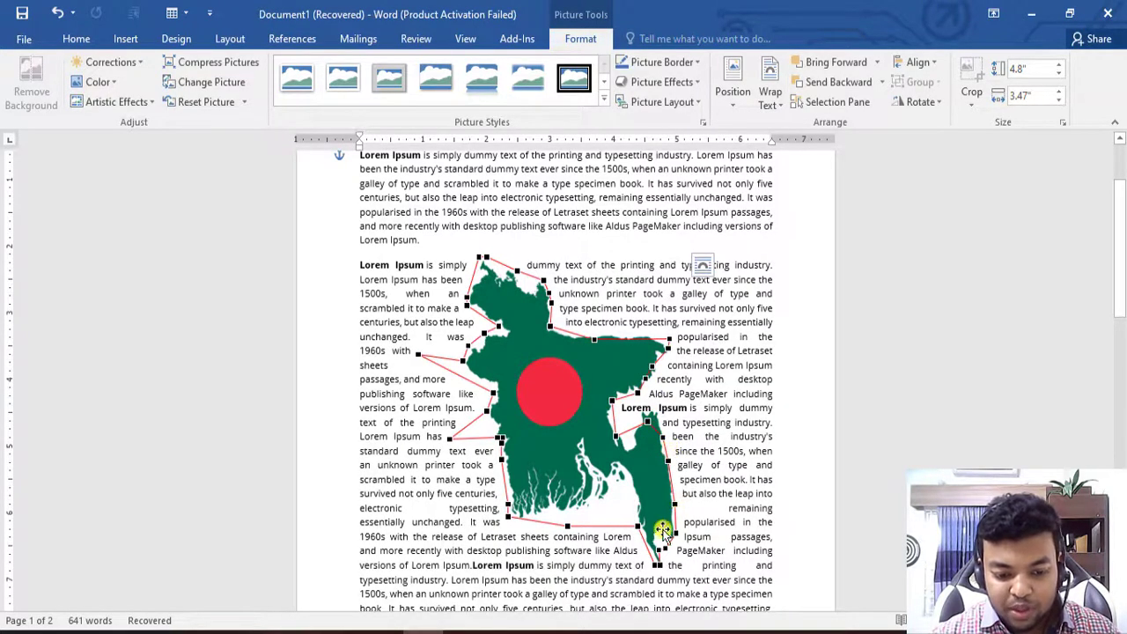
pyautogui.moveTo(571, 526); pyautogui.dragTo(568, 511)
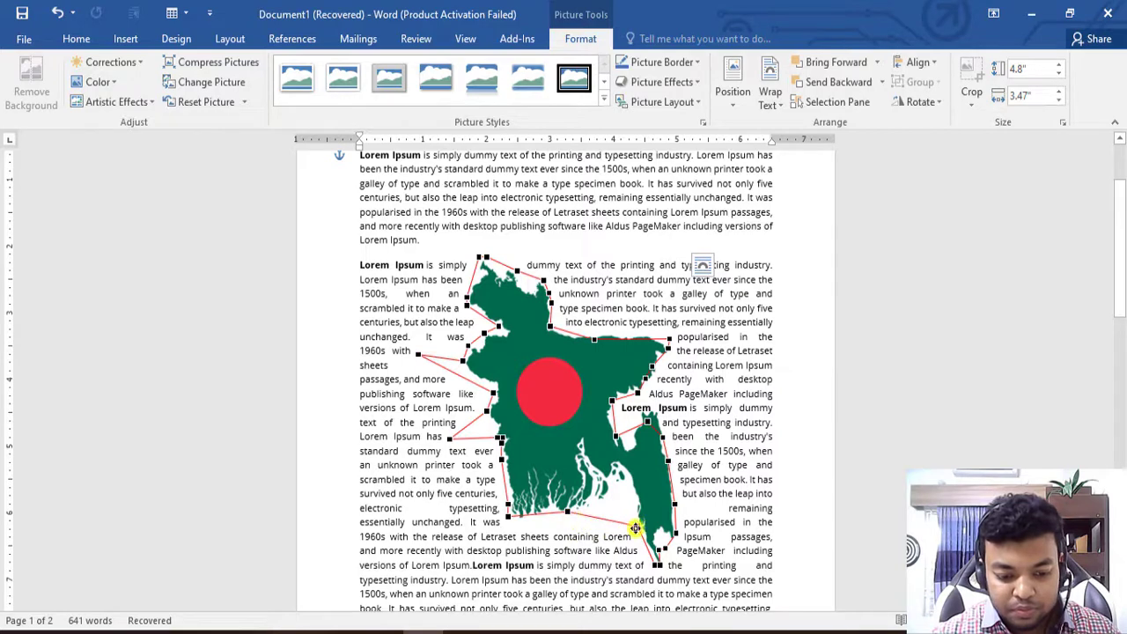
pyautogui.moveTo(638, 525); pyautogui.dragTo(634, 508)
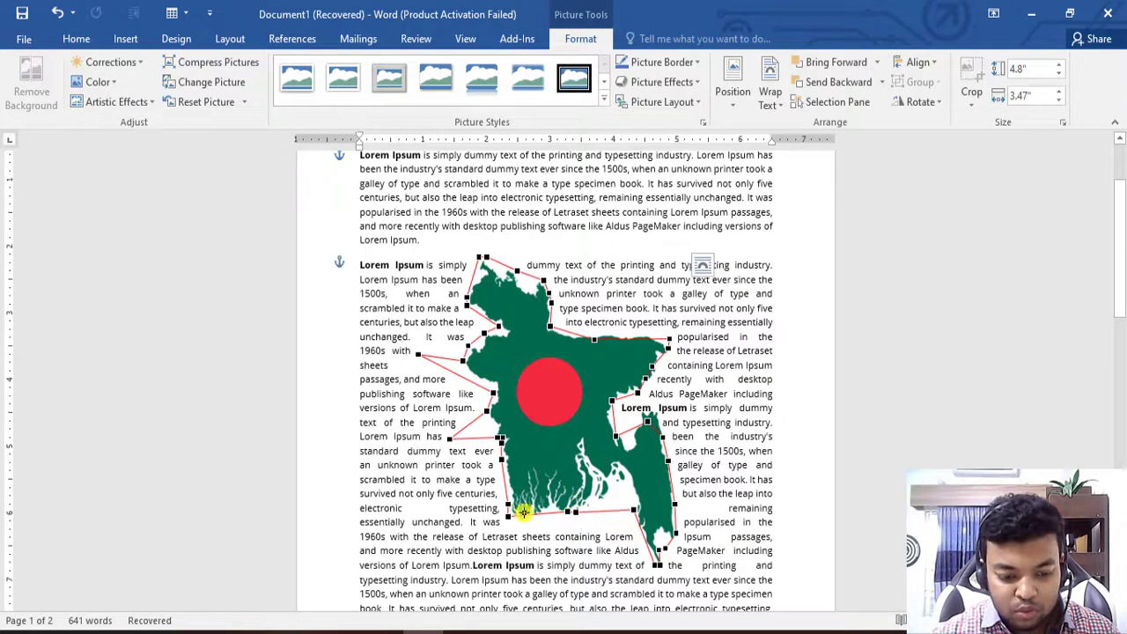
pyautogui.moveTo(512, 504); pyautogui.dragTo(520, 519)
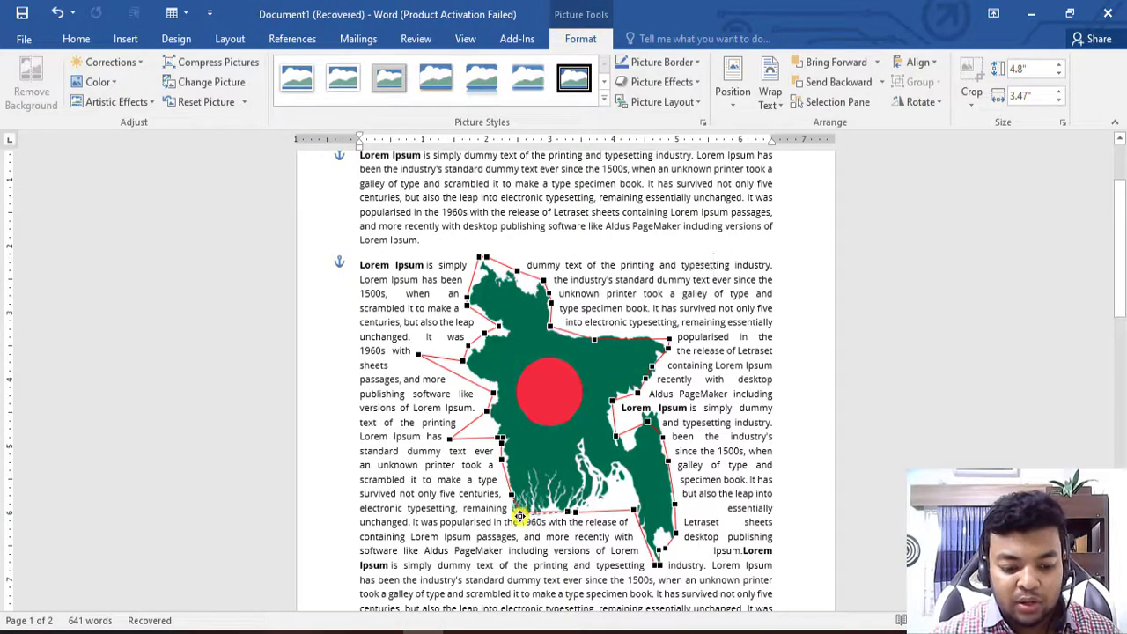
pyautogui.moveTo(529, 521); pyautogui.dragTo(521, 518)
pyautogui.click(904, 475)
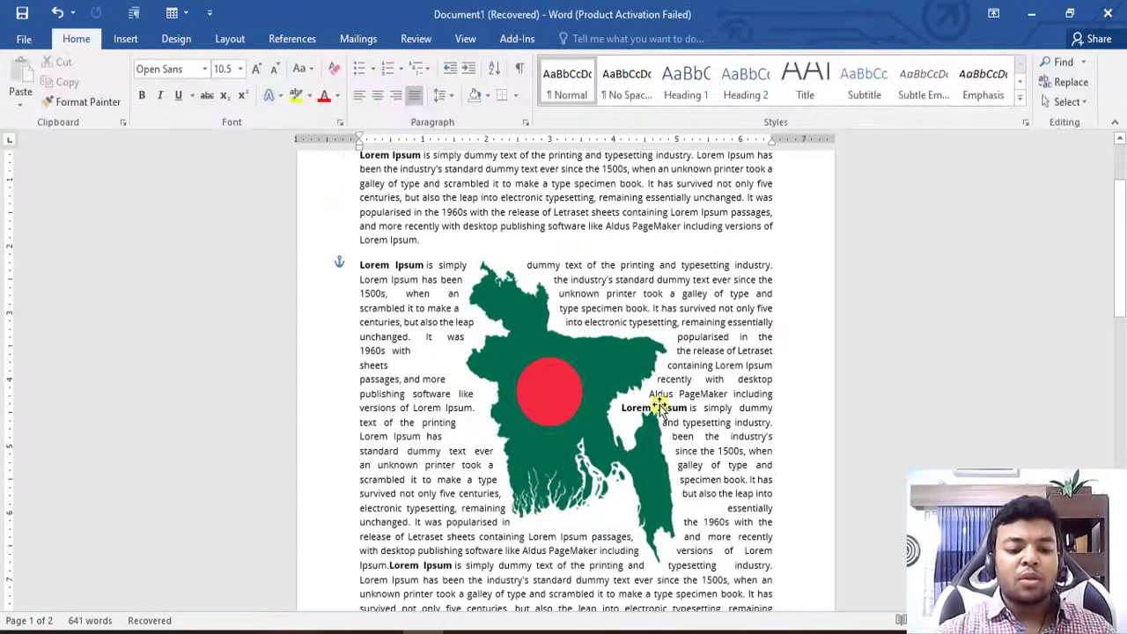
pyautogui.click(588, 392)
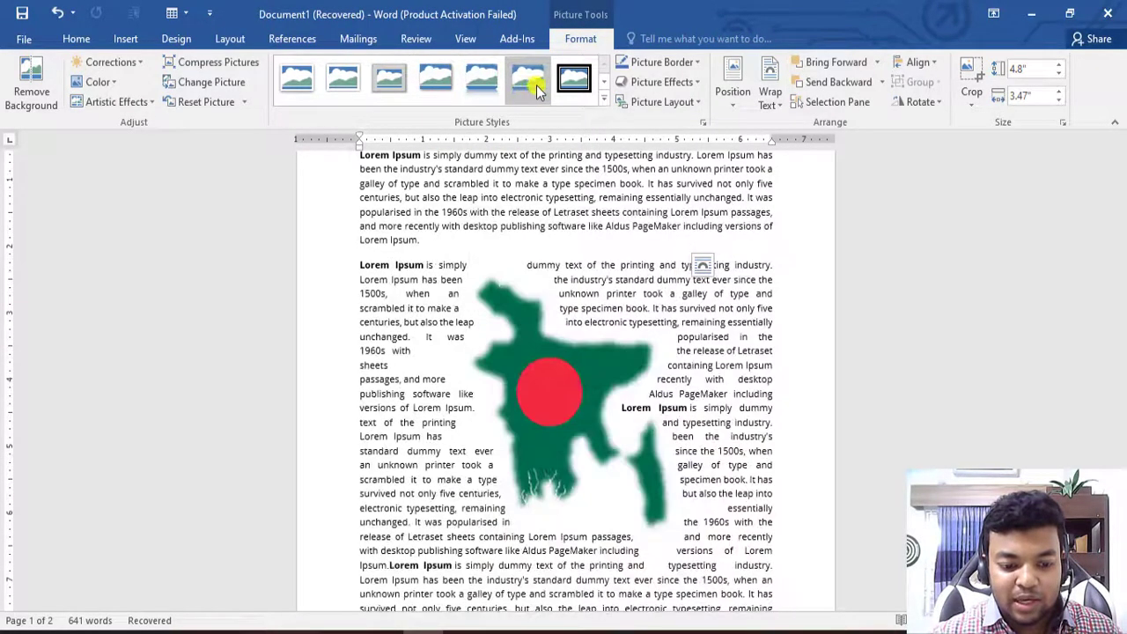
pyautogui.click(604, 81)
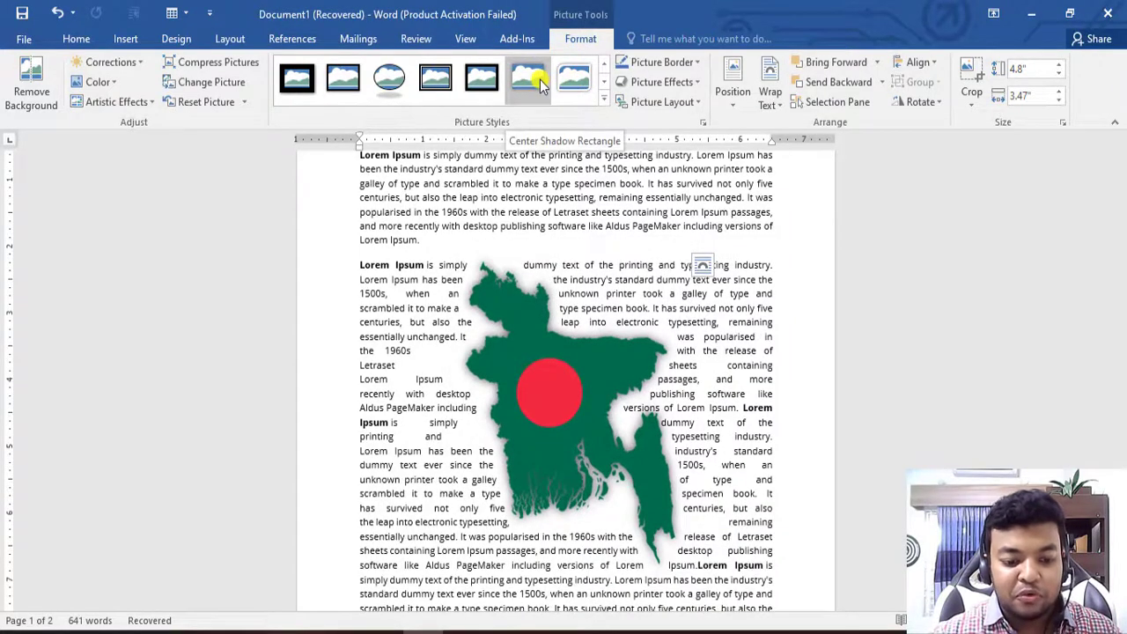
pyautogui.click(603, 81)
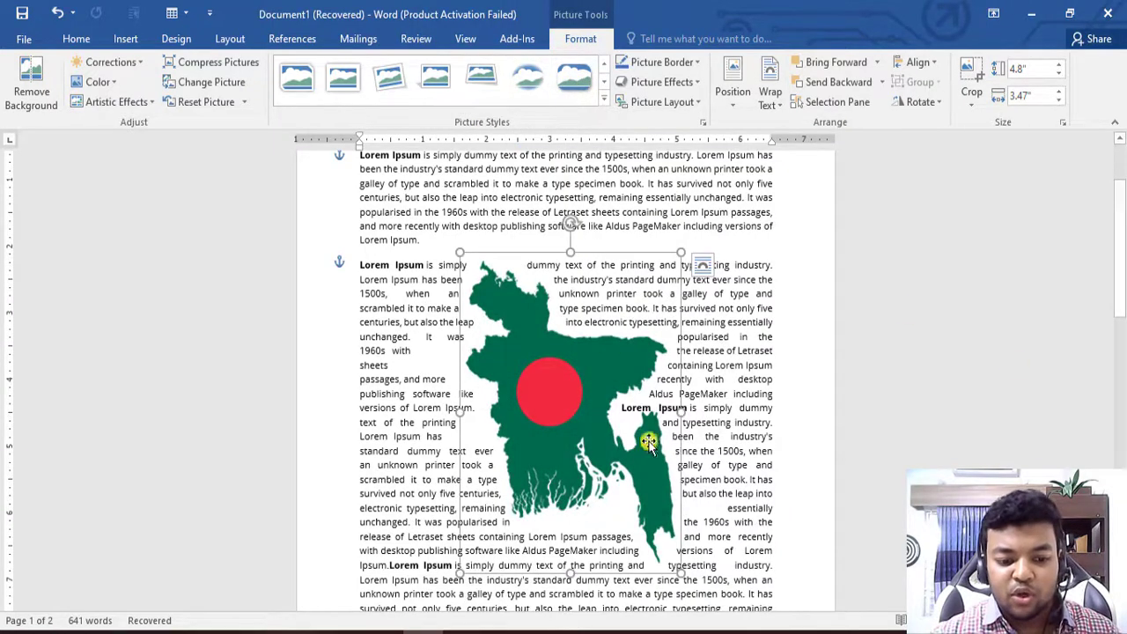
# Switch the Bangladesh map to Tight wrapping and deselect it to view the result
pyautogui.click(1000, 376)
pyautogui.click(607, 378)
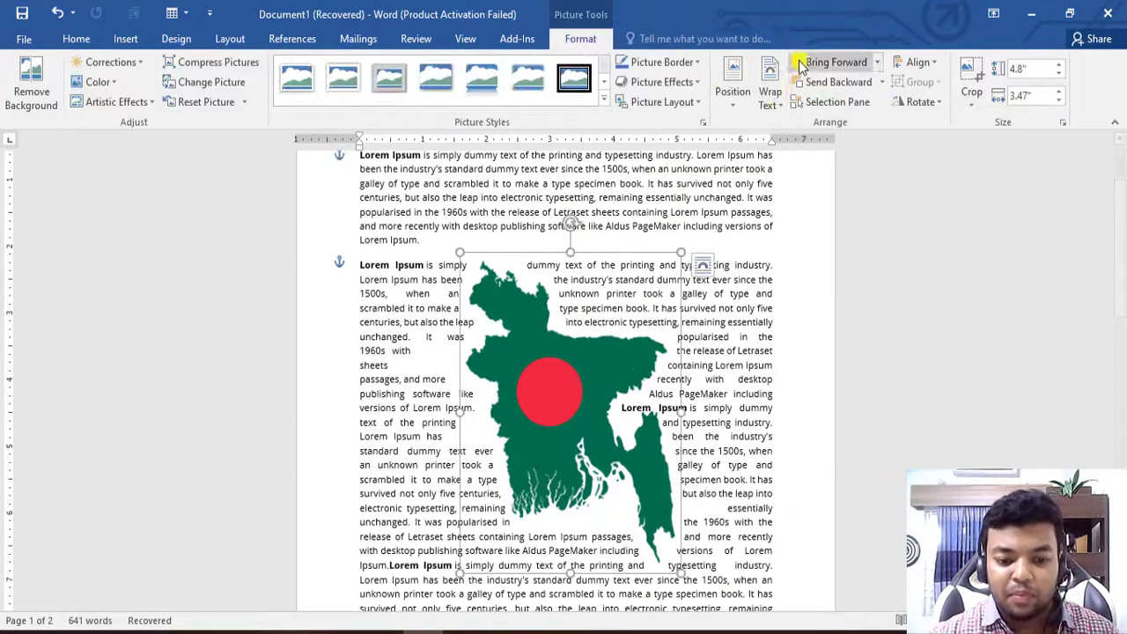
pyautogui.click(770, 88)
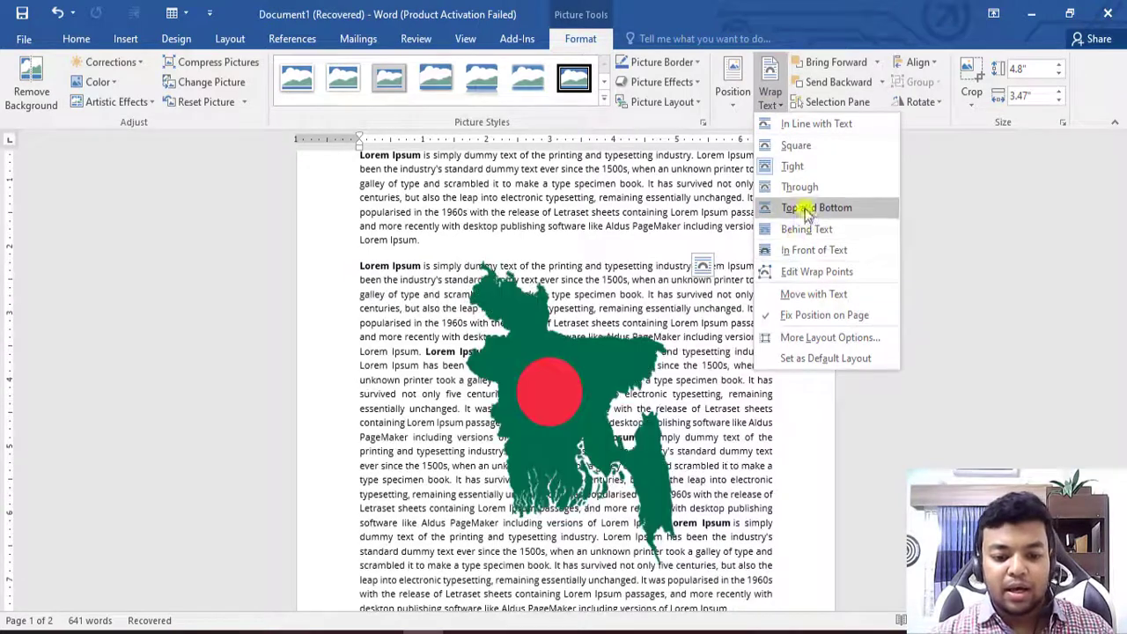
pyautogui.click(807, 167)
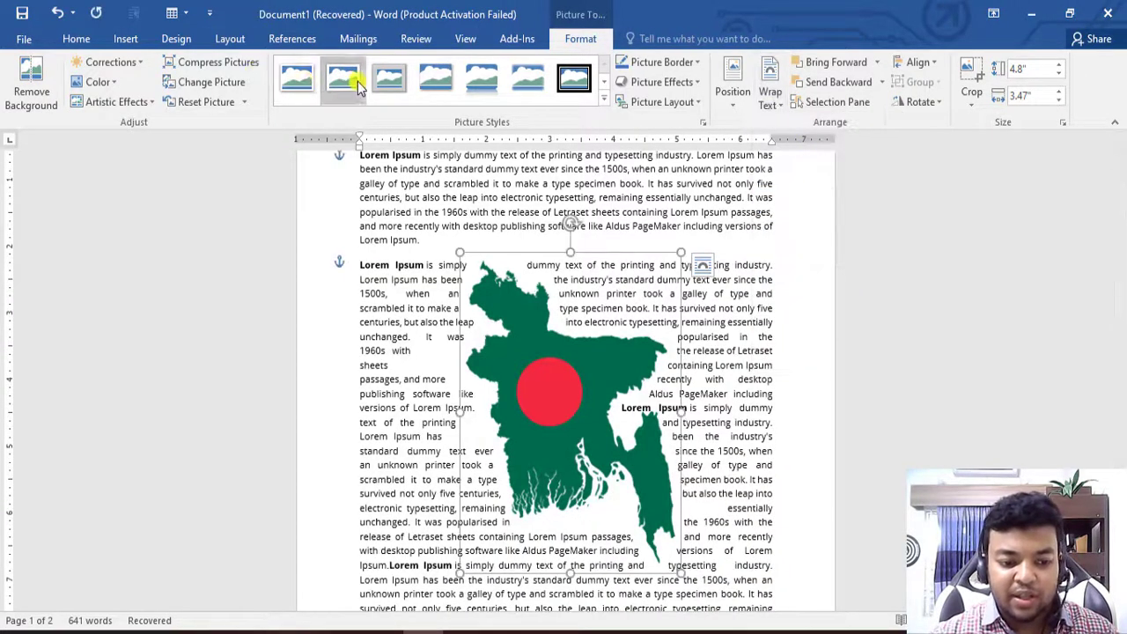
pyautogui.click(868, 331)
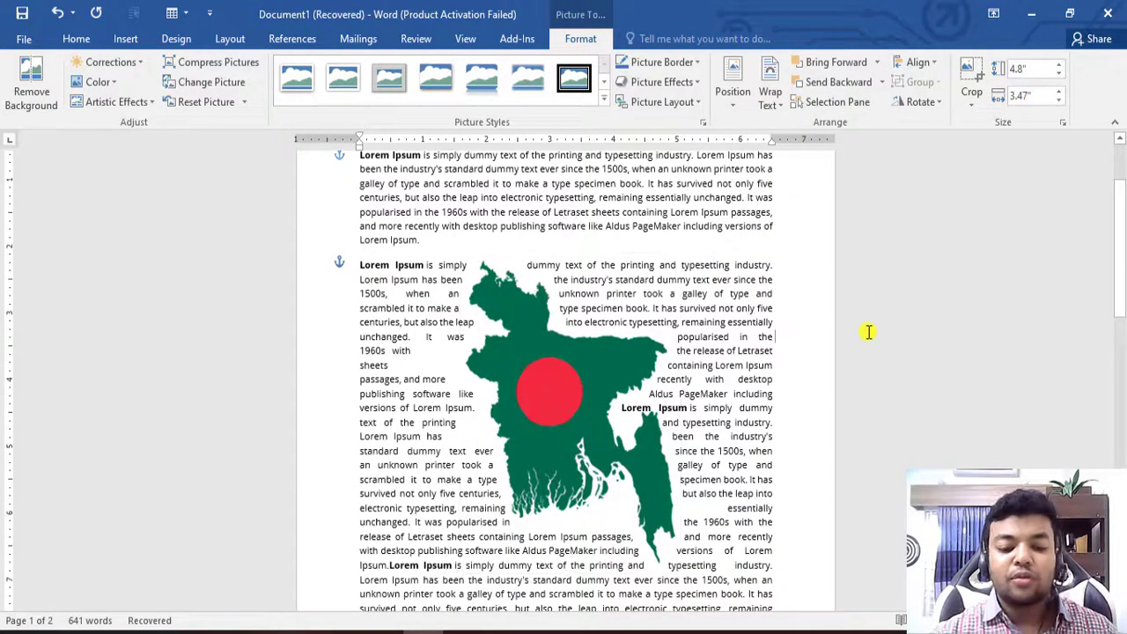